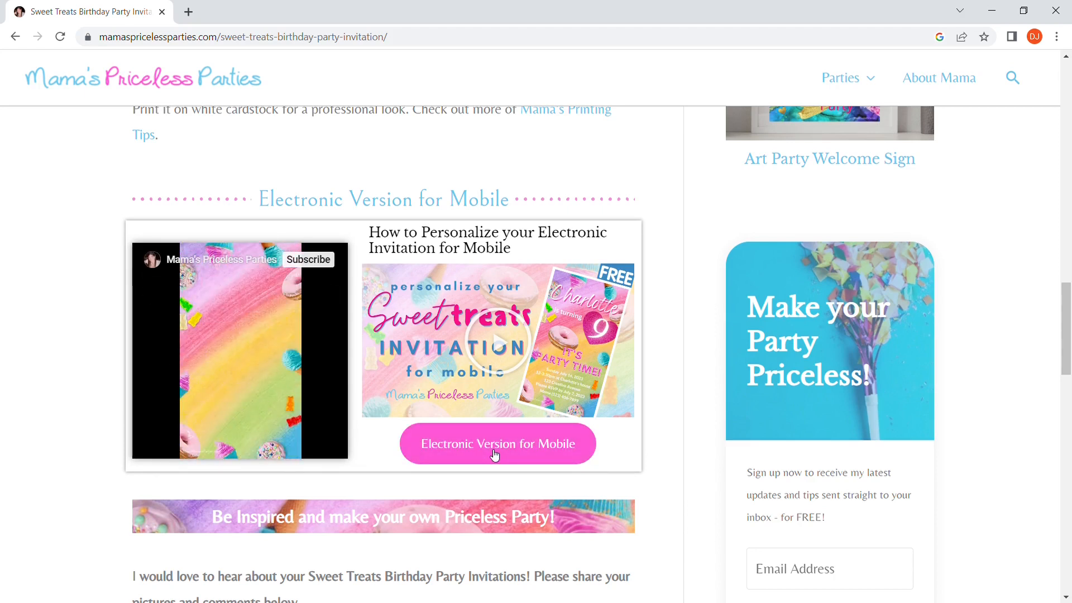
- Open the electronic mobile version of the Sweet Treats invitation in Canva and create an editable copy from the template
click(494, 455)
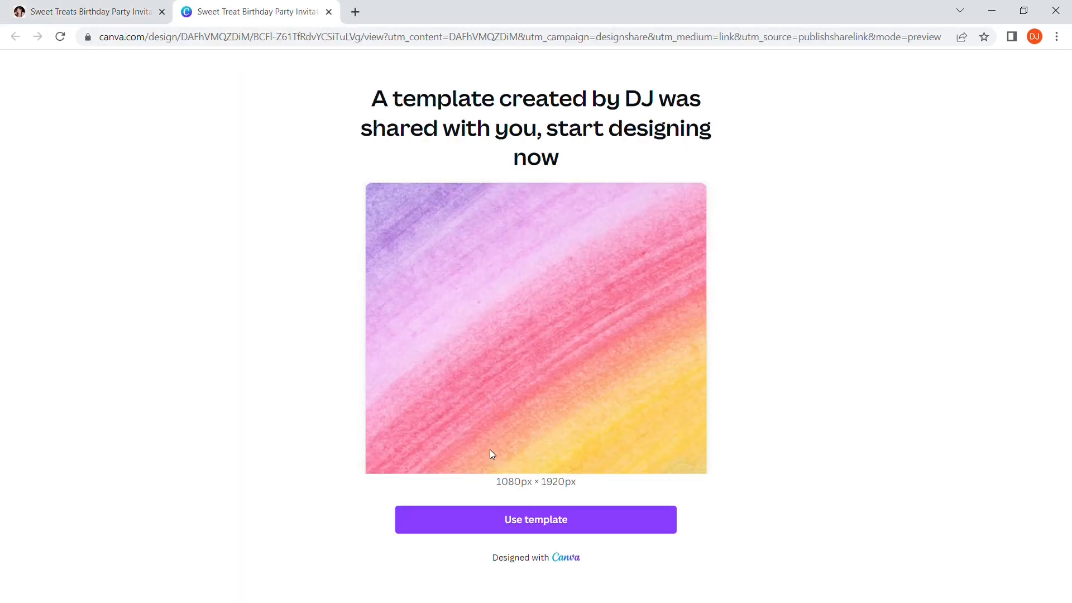
click(522, 520)
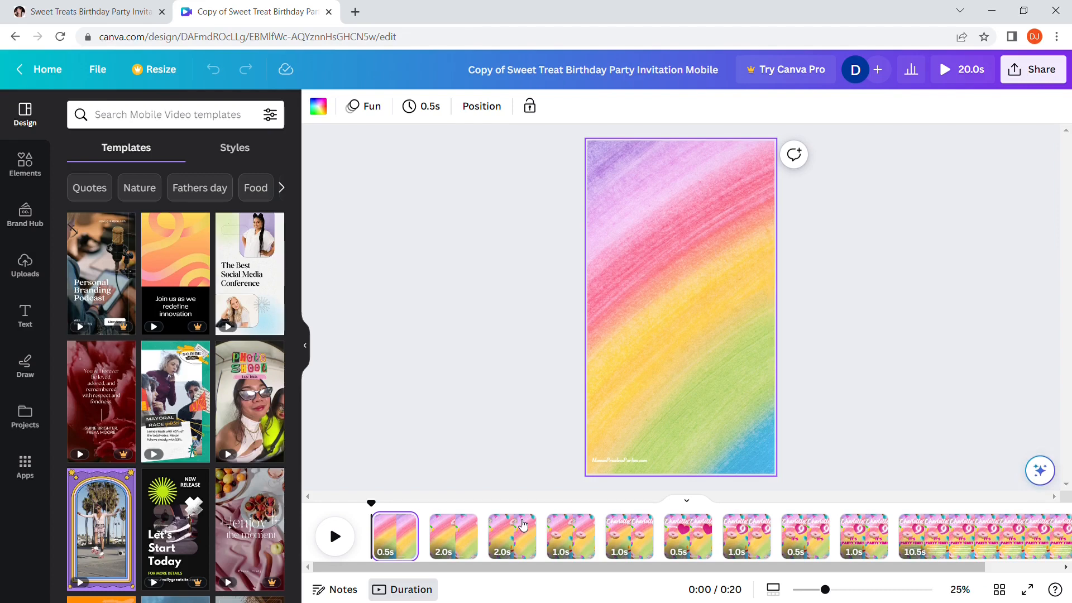
click(846, 185)
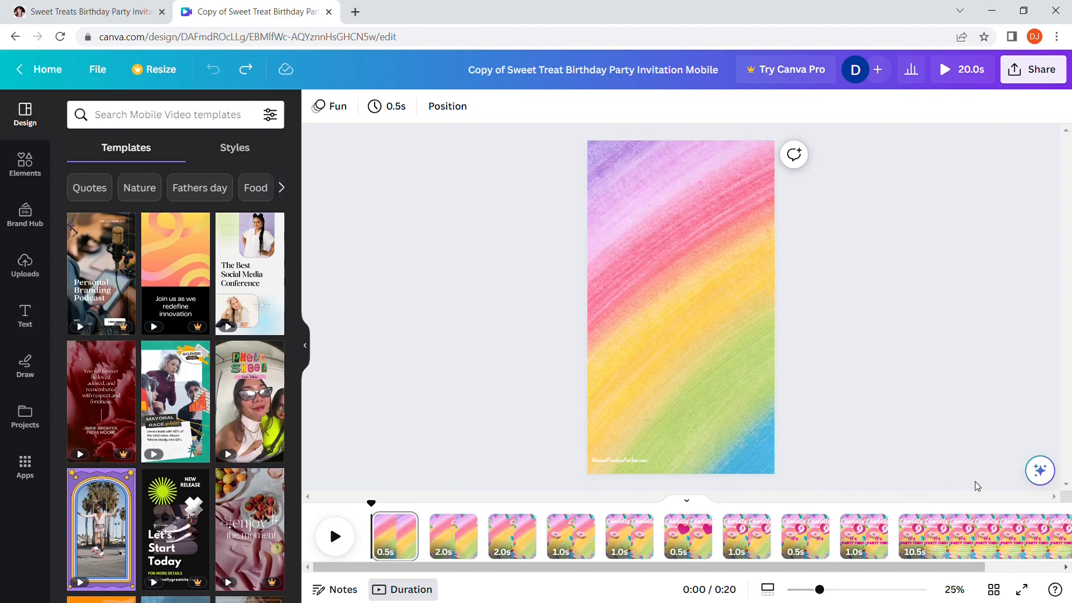
- On the 10.5-second page, replace the name with the birthday child's first name and narrow its text box to about 527 wide
click(1004, 539)
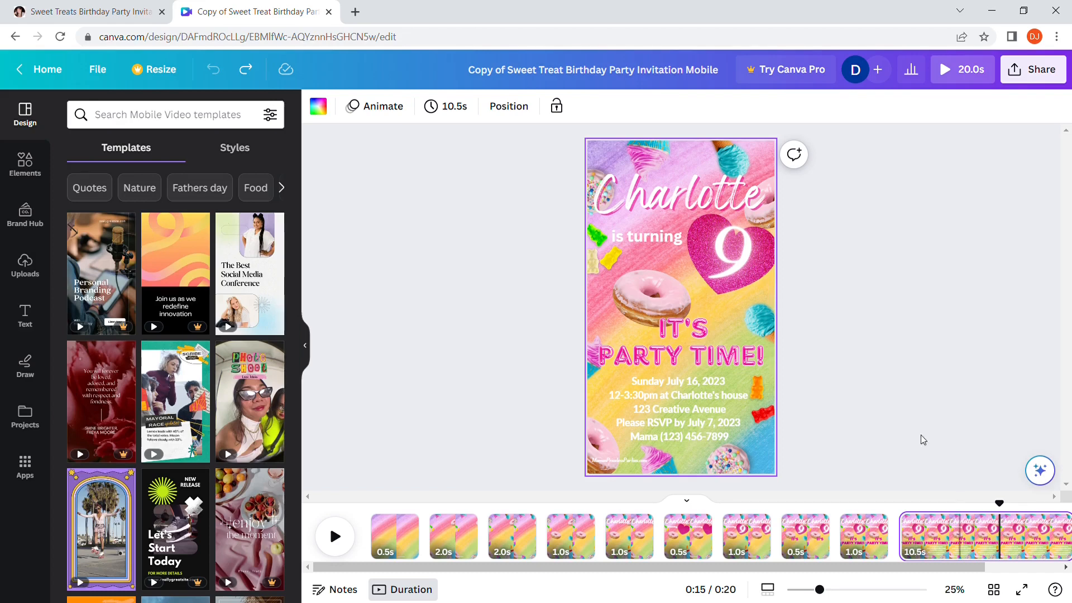
click(681, 201)
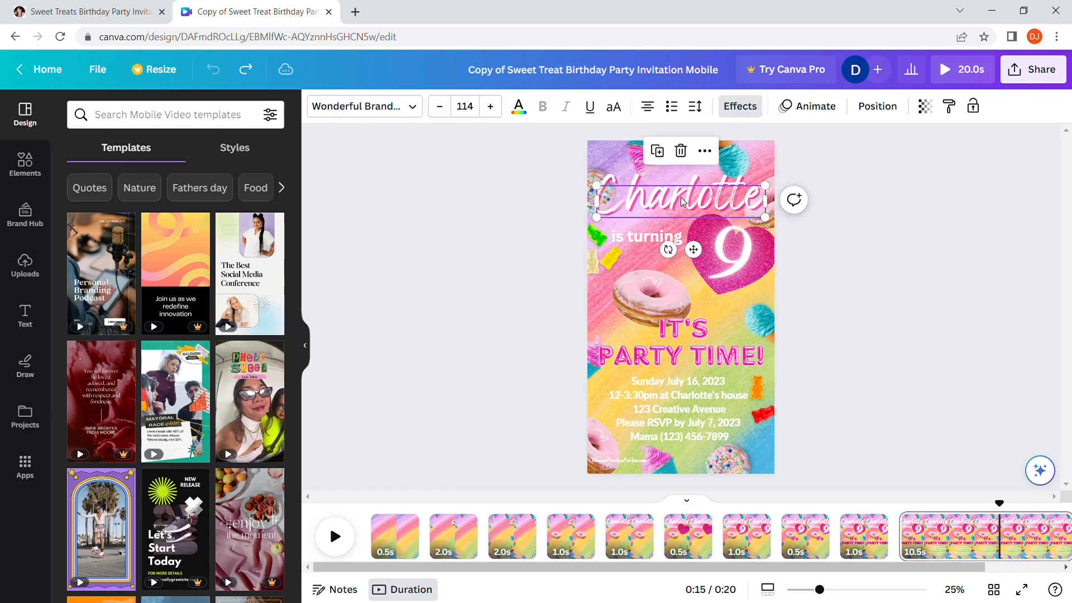
double_click(686, 202)
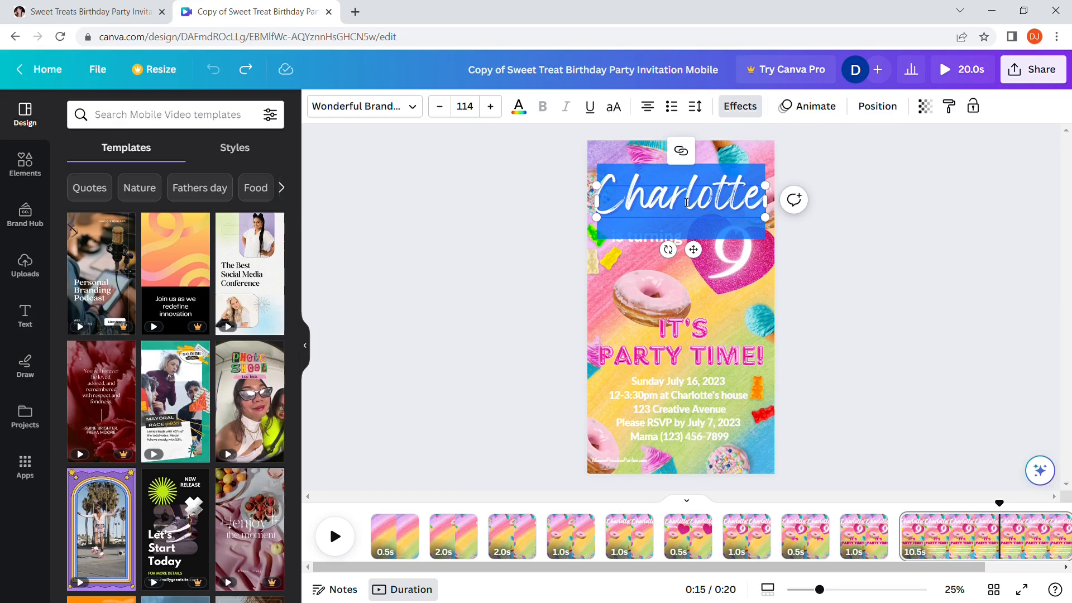
text(Mia)
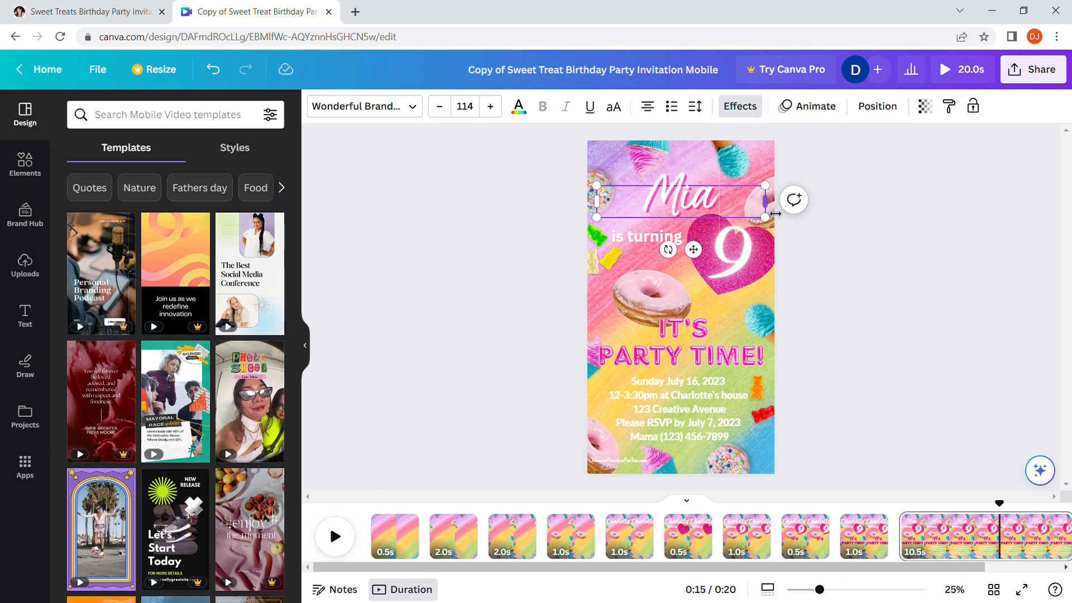
drag(773, 213, 702, 219)
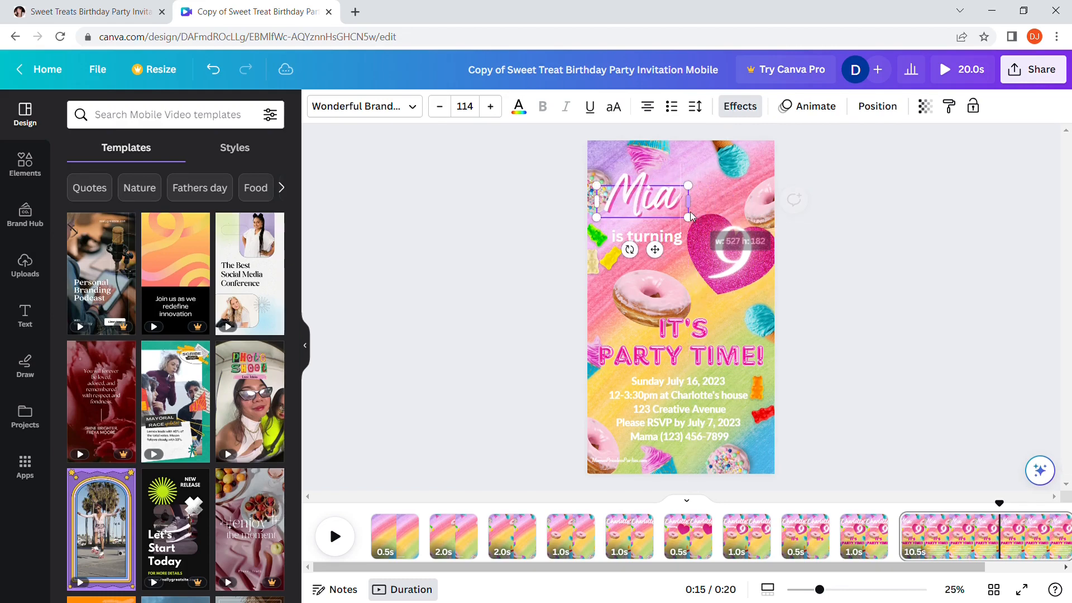
click(846, 211)
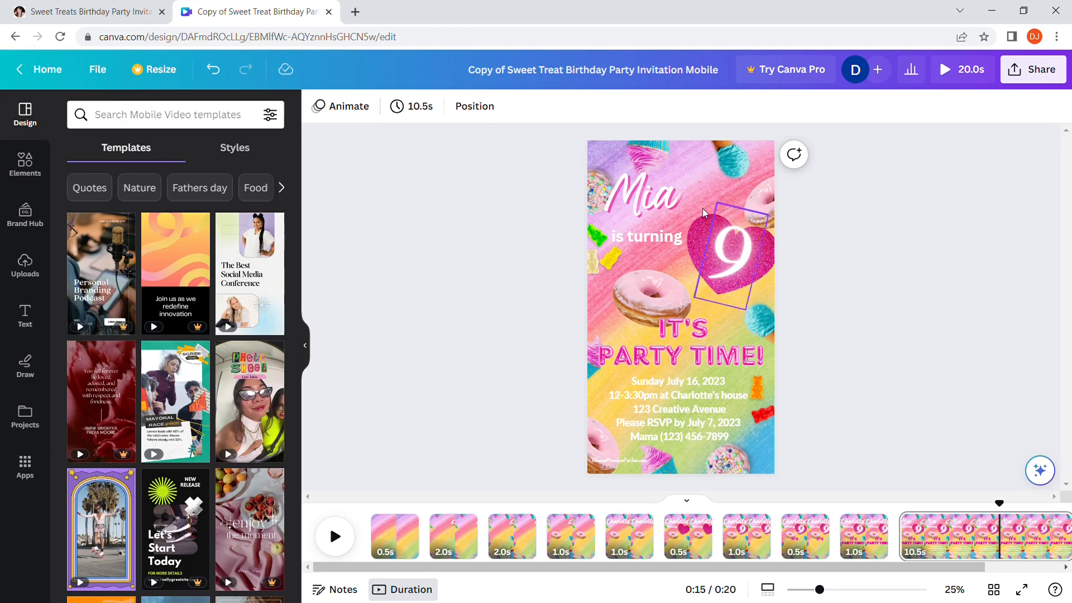
- Enlarge the child's name to font size 163 and shift it slightly toward the centre of the page
click(665, 202)
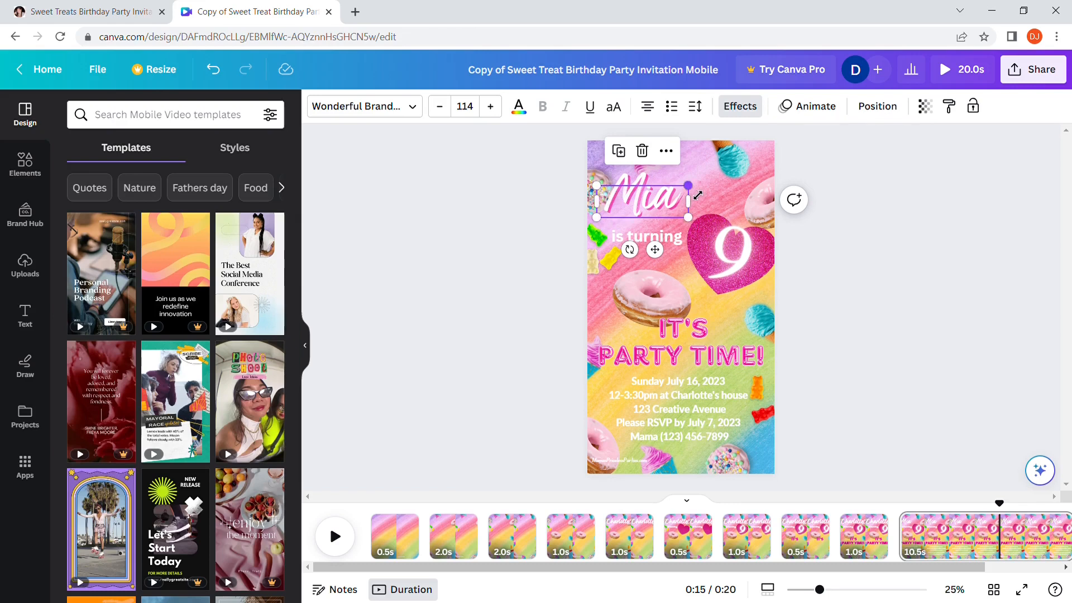
drag(698, 195, 734, 181)
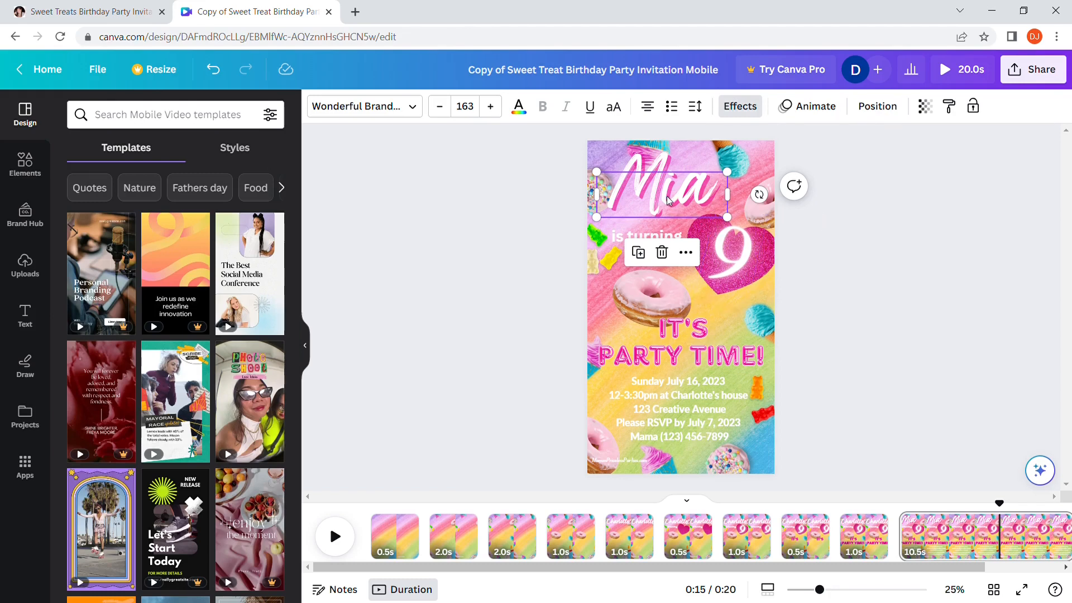
drag(666, 196, 677, 203)
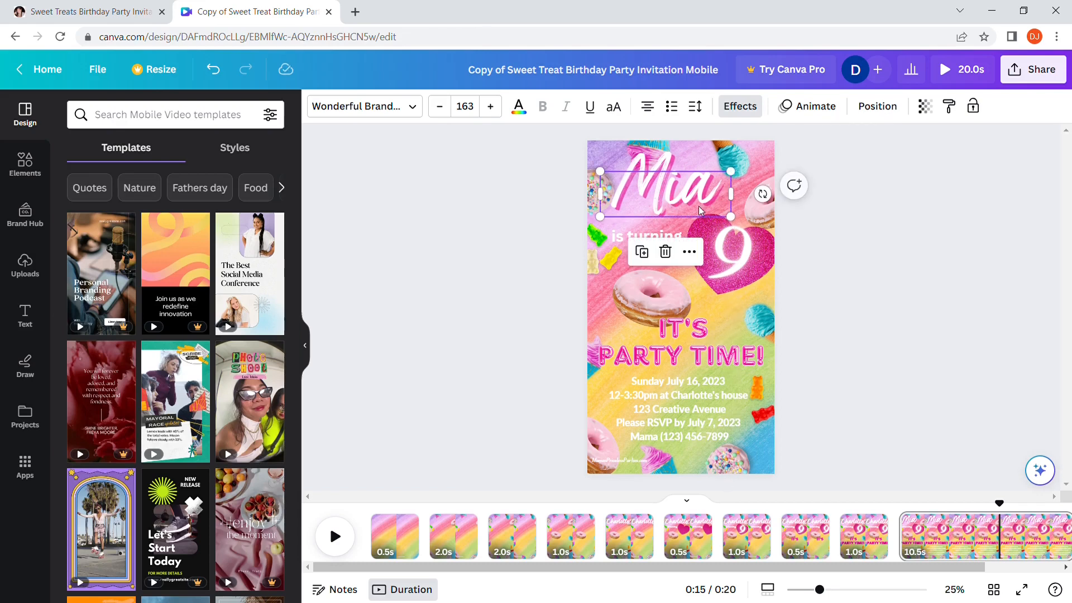
click(889, 228)
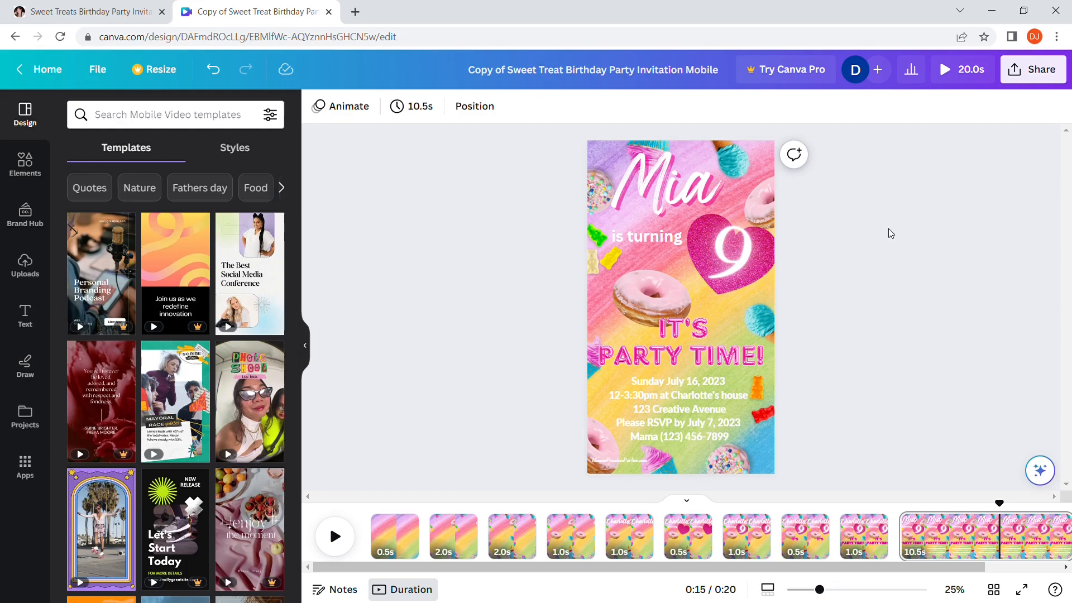
- Try moving the child's name past the page's right edge and undo that move
drag(704, 202, 772, 200)
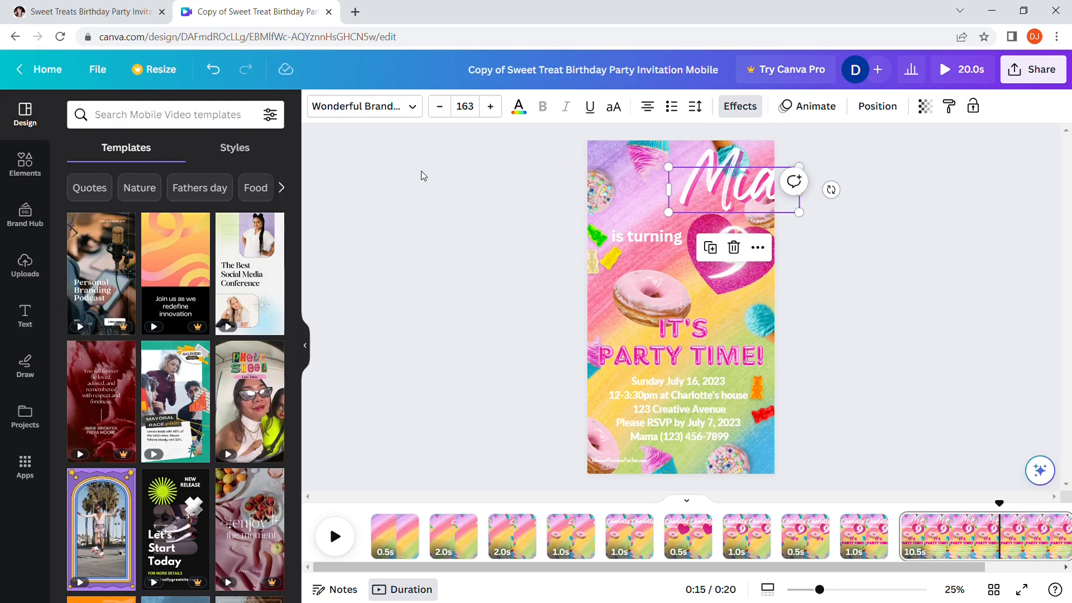
click(219, 71)
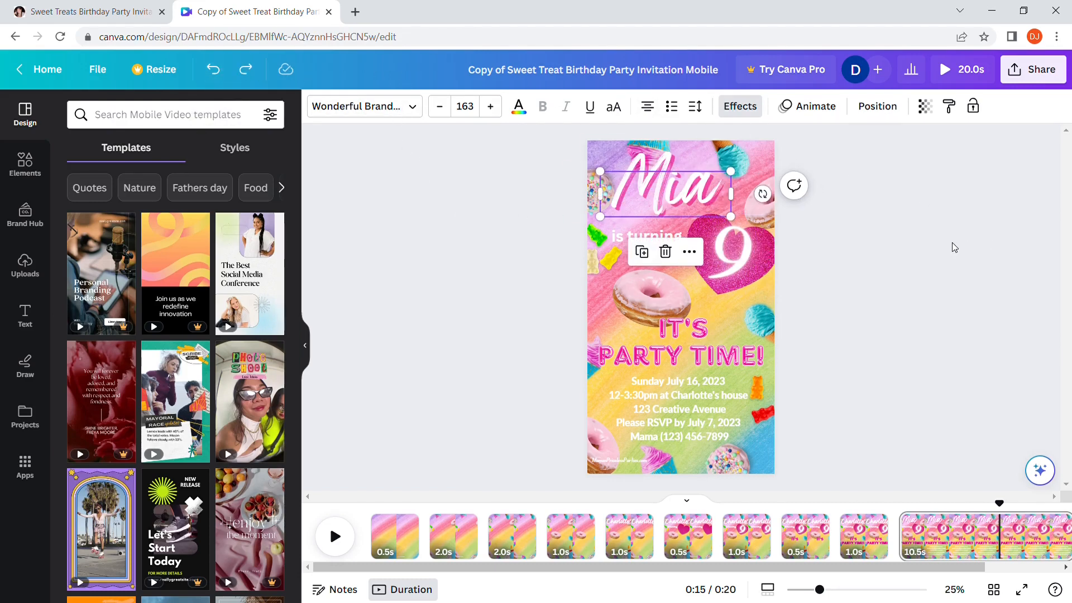
click(934, 239)
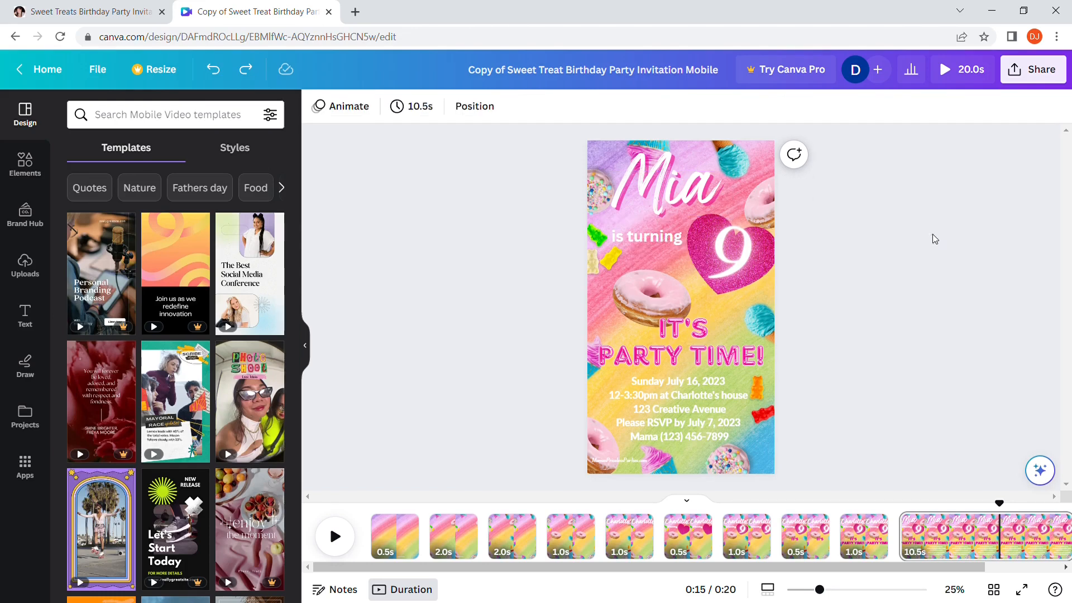
- Replace the age on the heart with 12 and widen its text box so both digits fit on one line
double_click(746, 261)
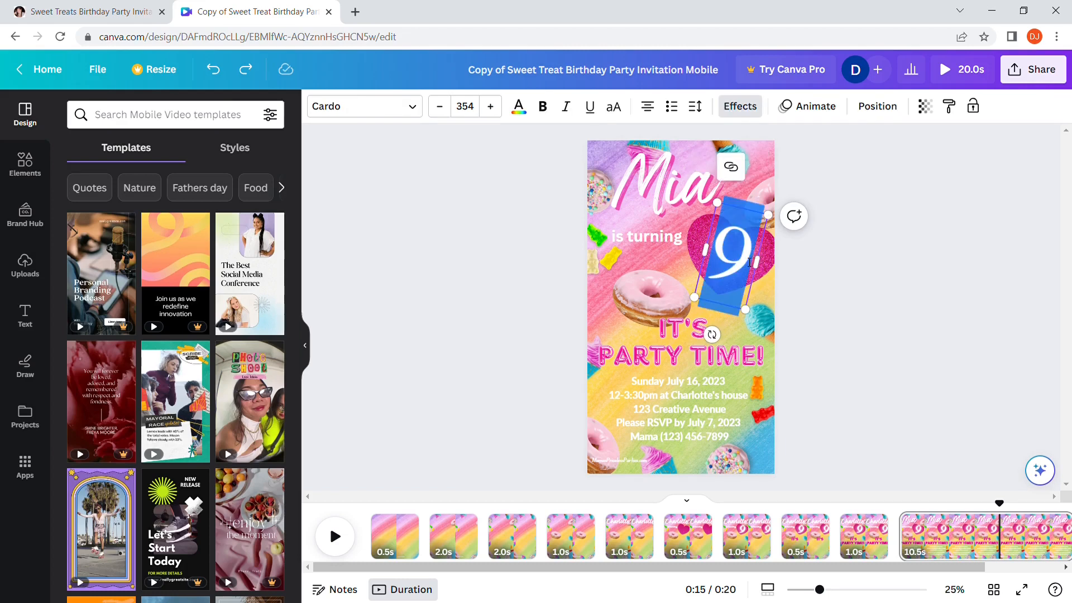
text(12)
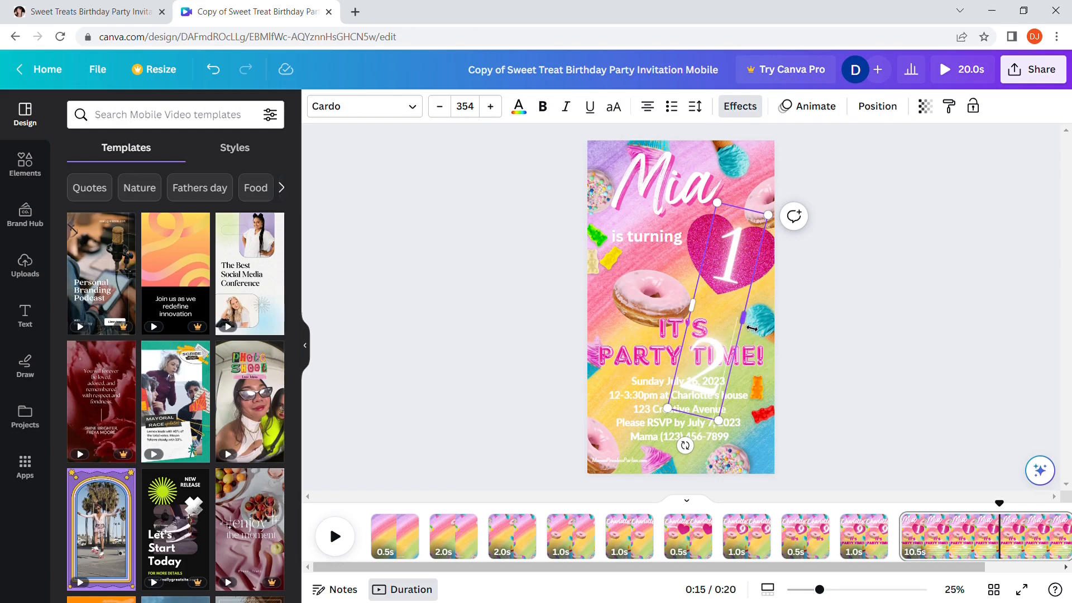
drag(752, 328, 785, 331)
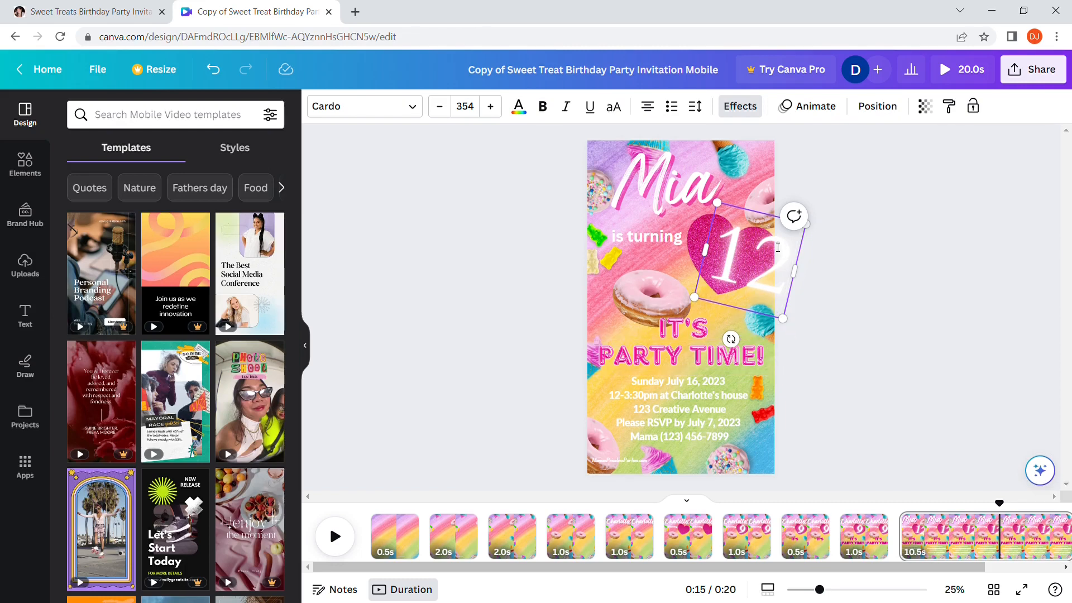
click(700, 114)
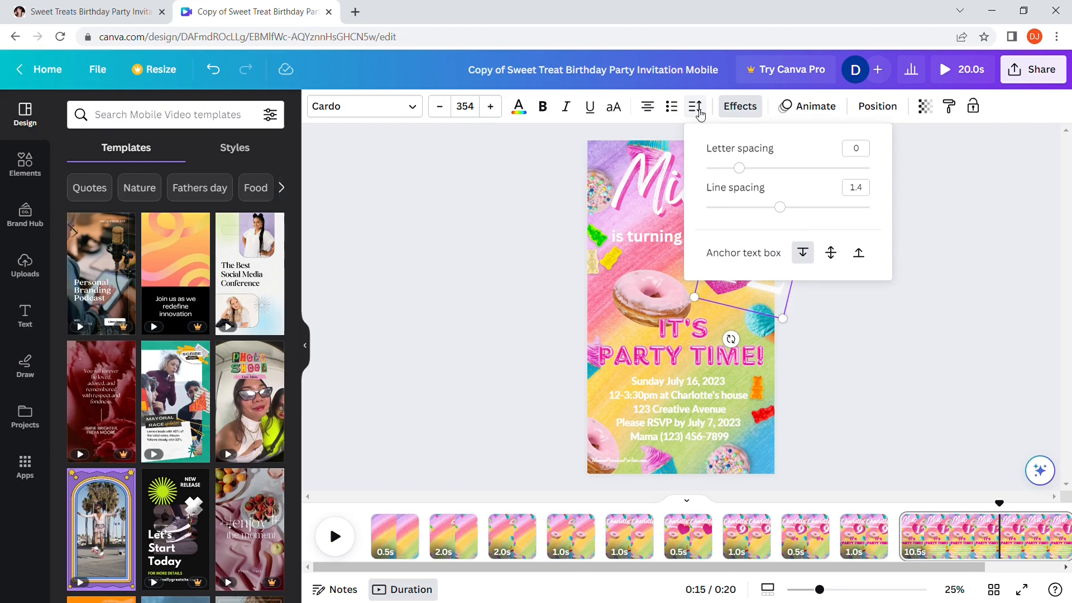
click(926, 177)
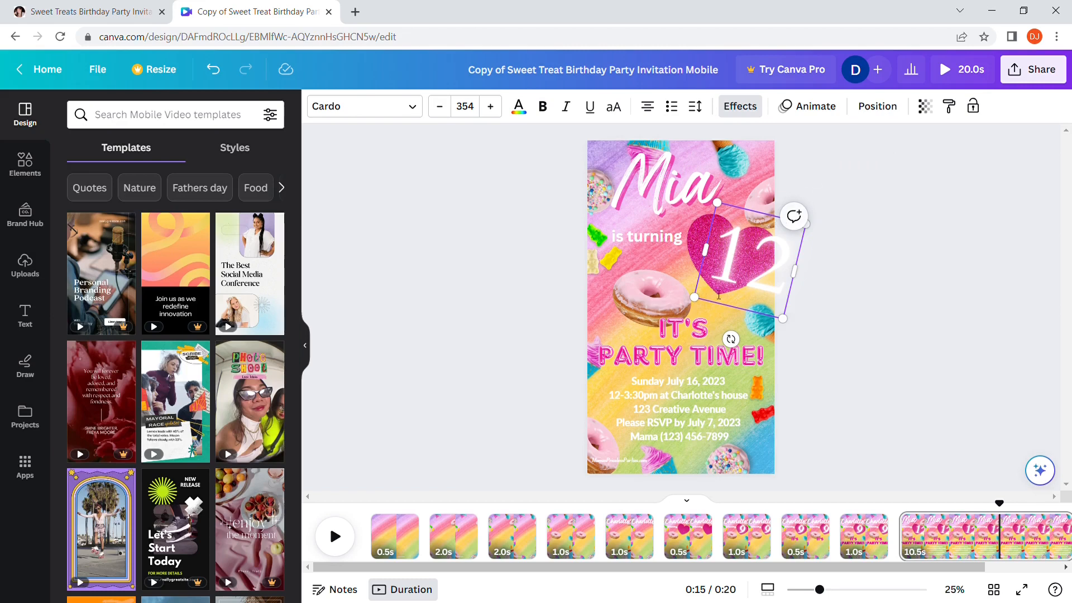
click(897, 261)
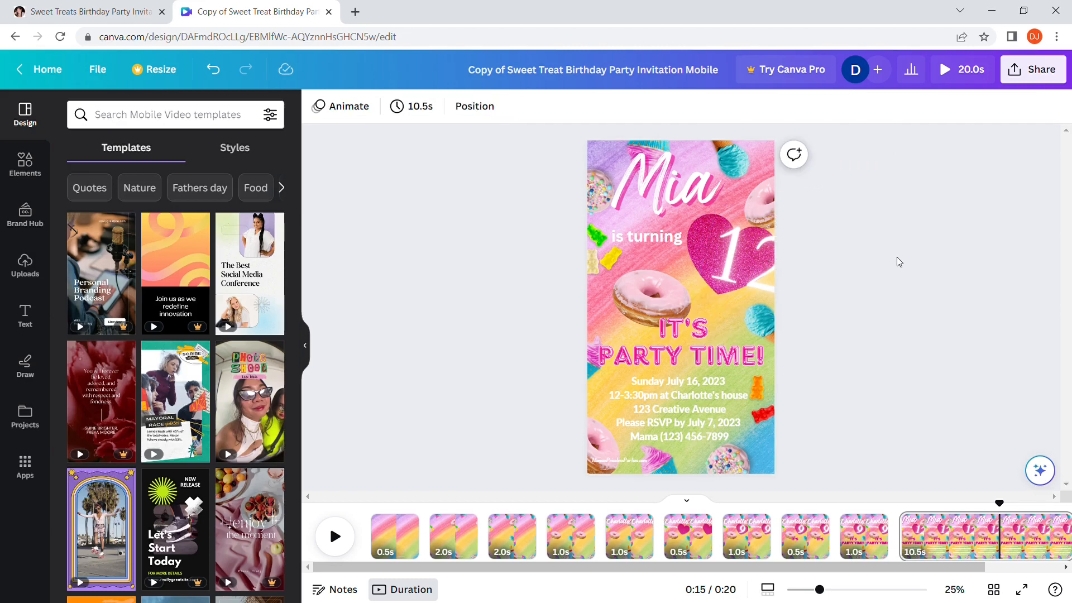
- Move the 12 below the heart and tighten its letter spacing to -74
click(745, 252)
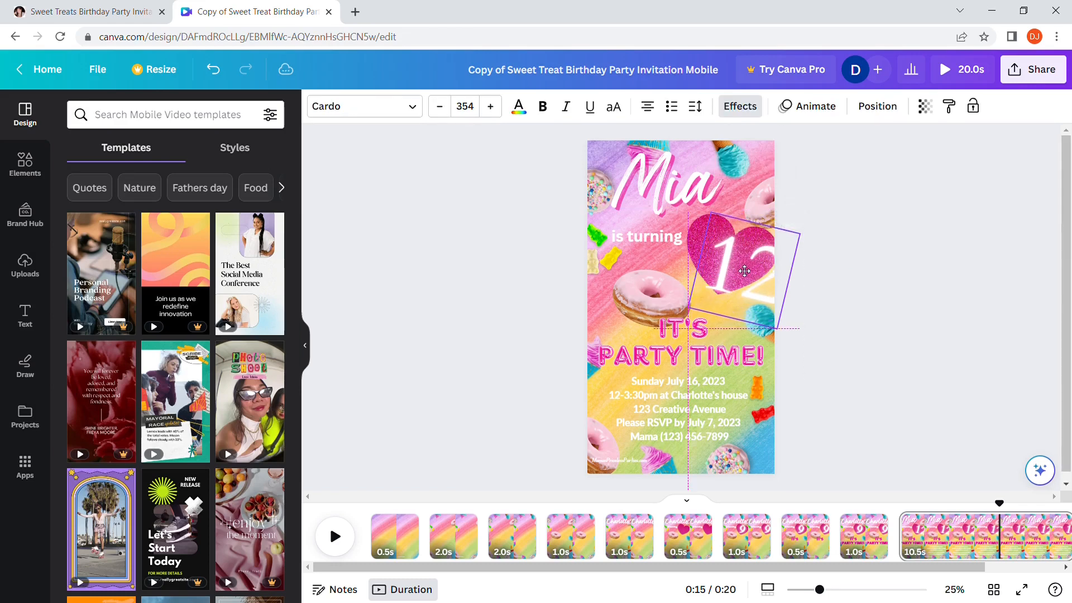
drag(744, 271, 729, 304)
drag(735, 309, 738, 306)
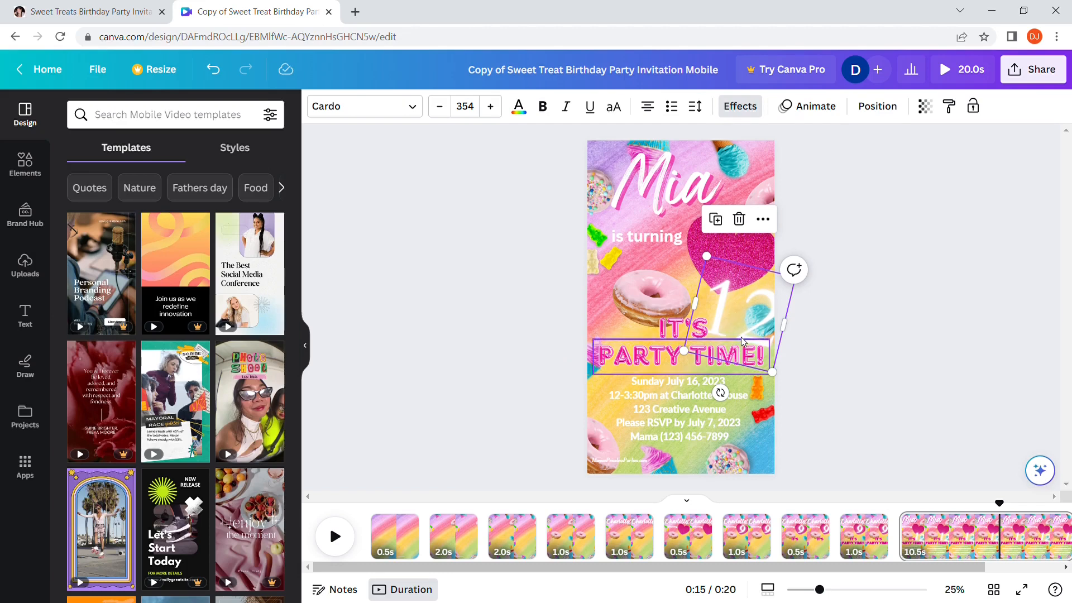
click(697, 109)
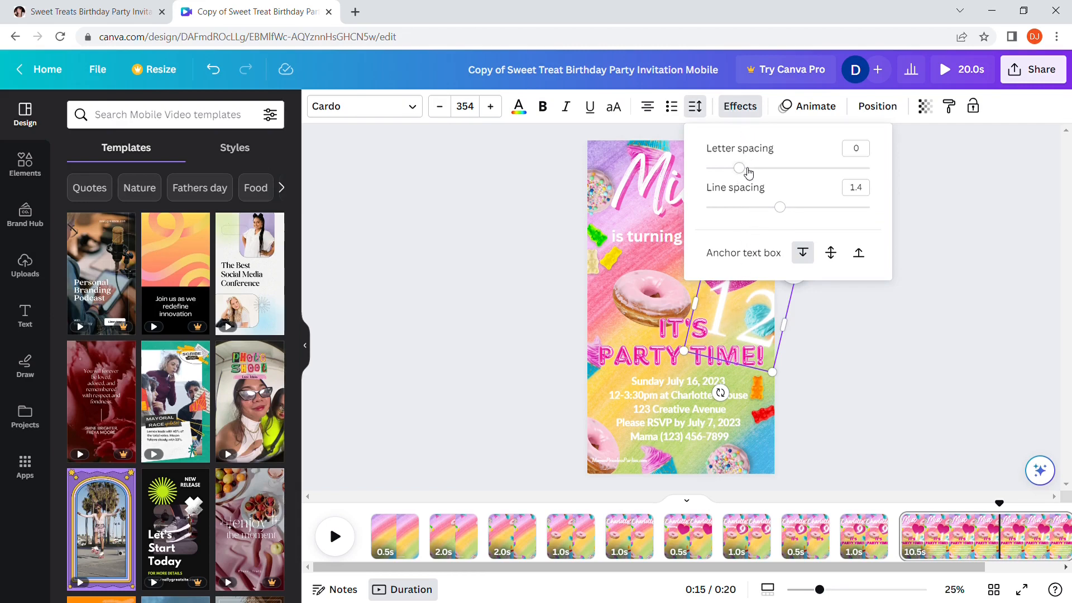
drag(745, 172, 731, 174)
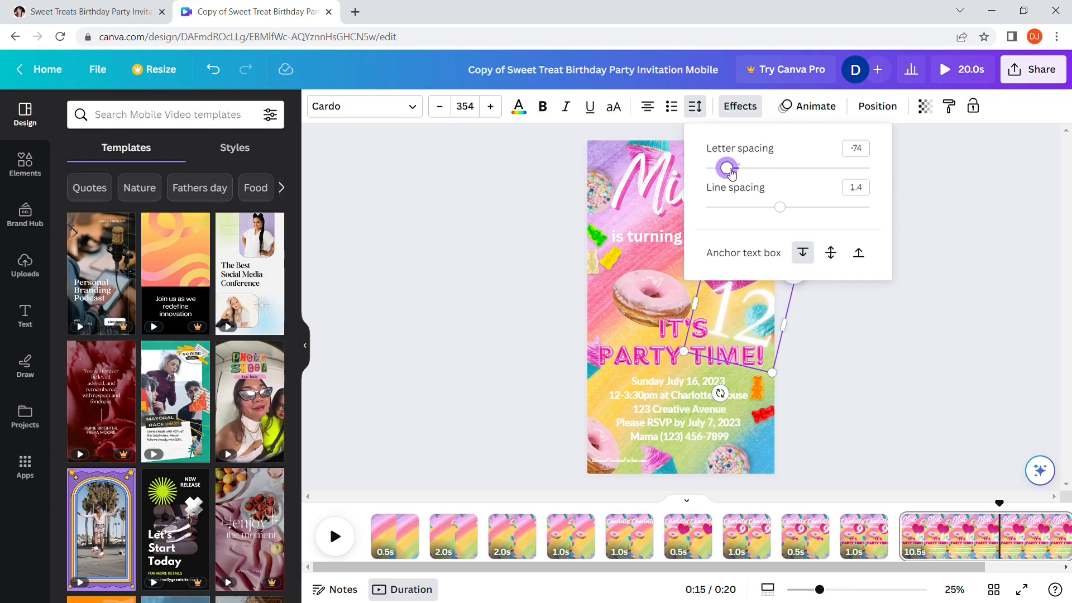
click(909, 323)
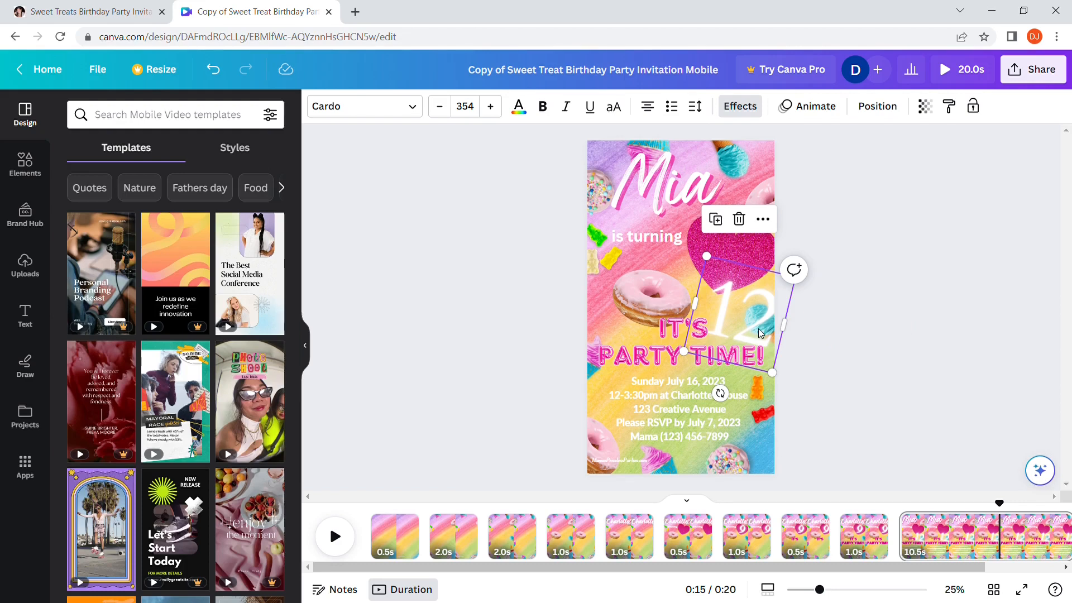
- Move the 12 back over the heart and shrink it to font size 302, centred within the shape
drag(761, 330, 751, 276)
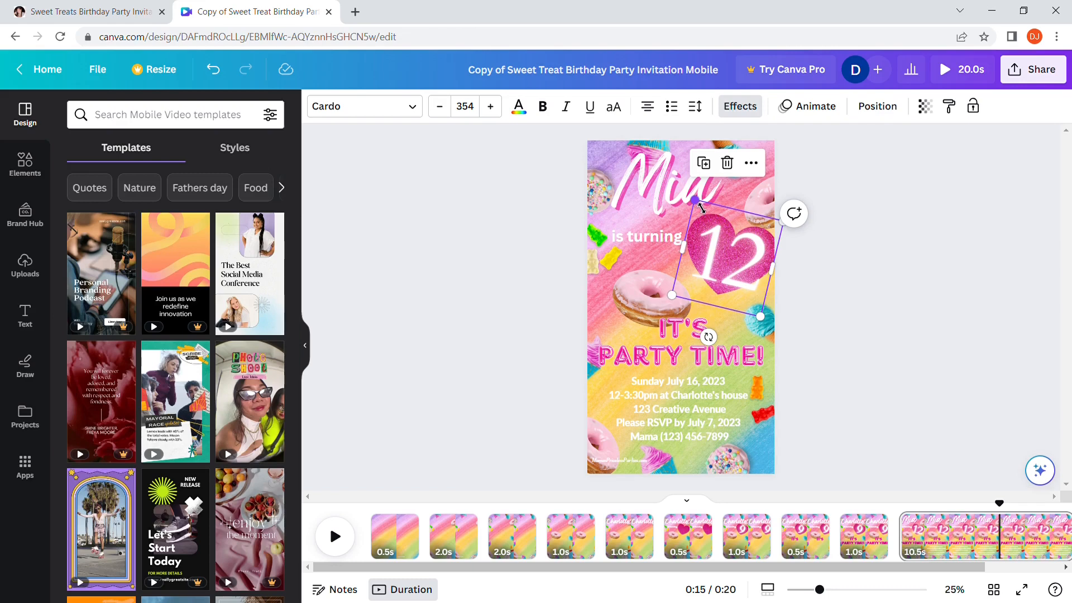
drag(701, 208, 711, 226)
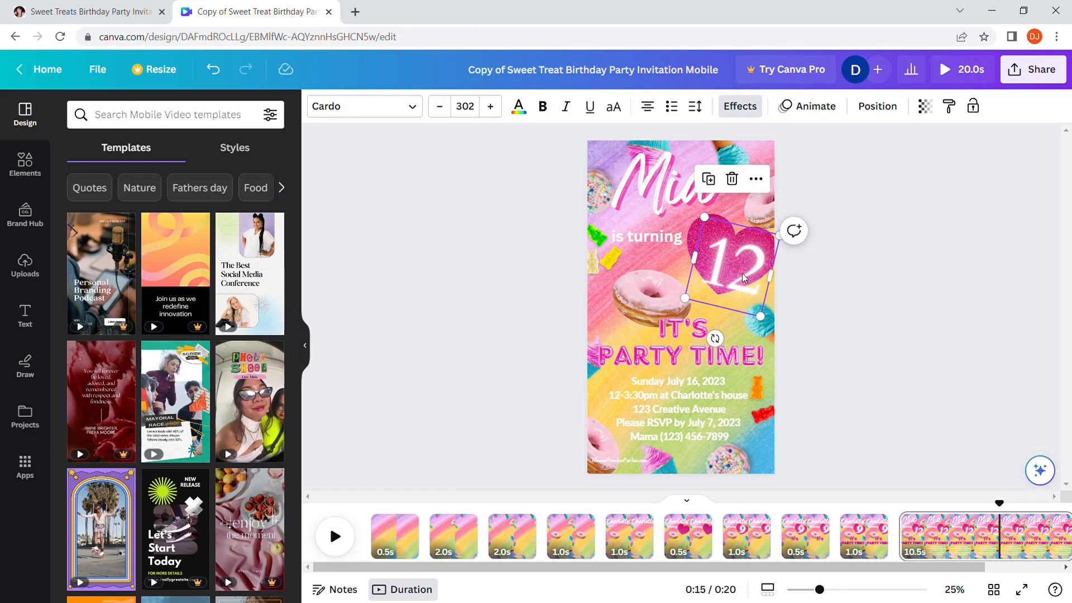
drag(741, 273, 746, 267)
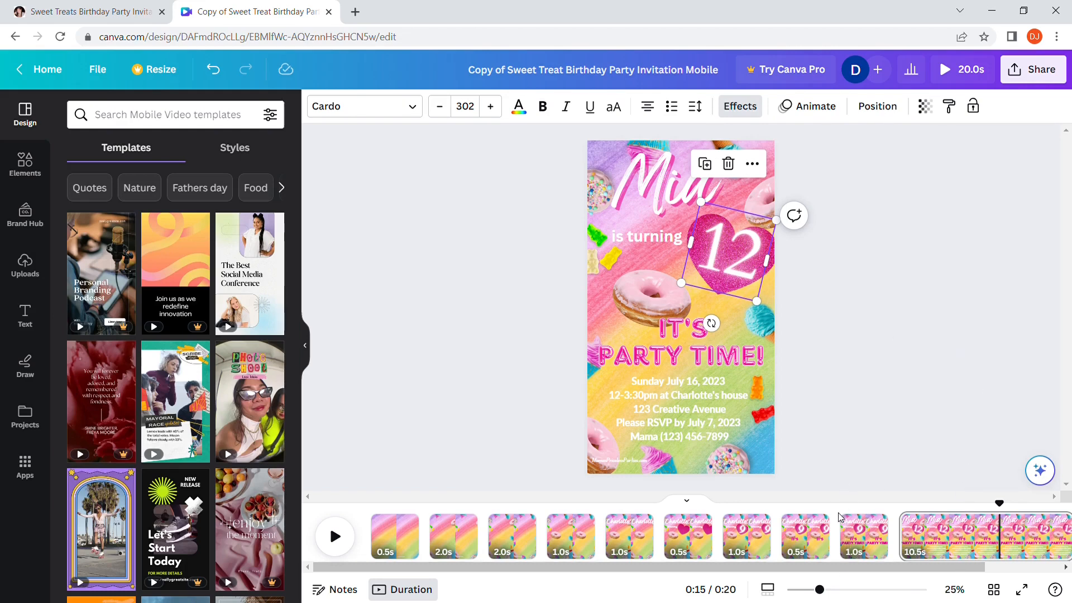
- Nudge the 12 slightly down inside the heart and rotate it a few degrees clockwise to match the heart's tilt
click(822, 590)
drag(824, 591, 850, 595)
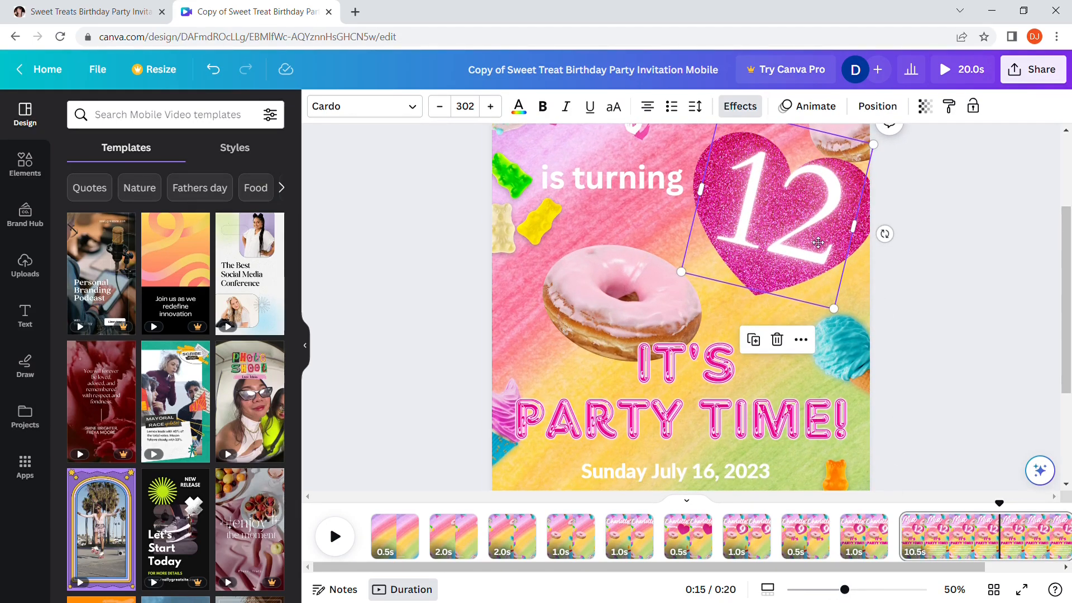
drag(810, 232, 818, 243)
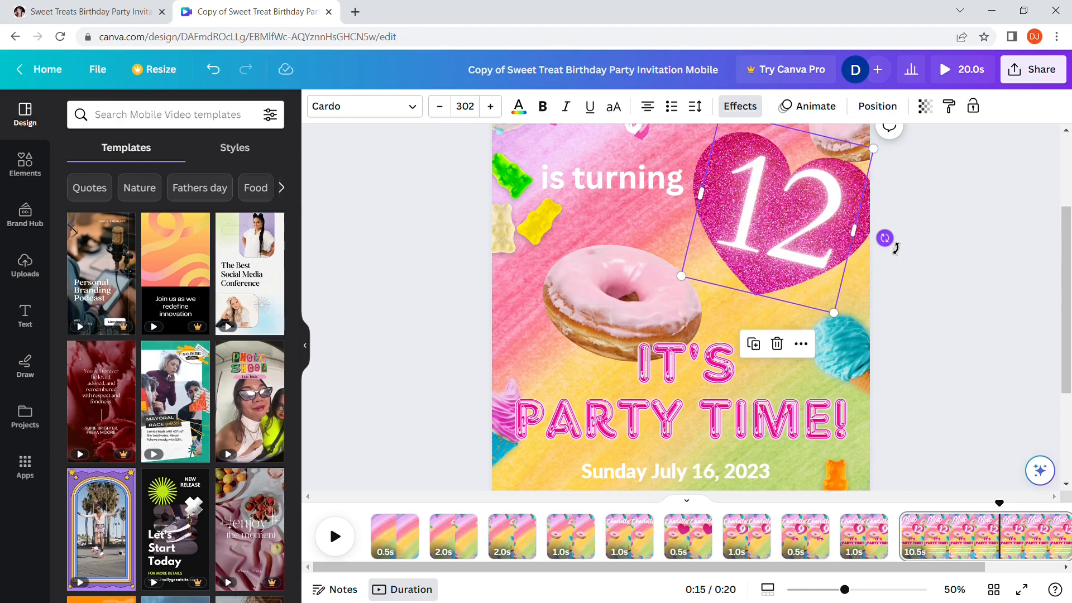
drag(894, 246, 894, 255)
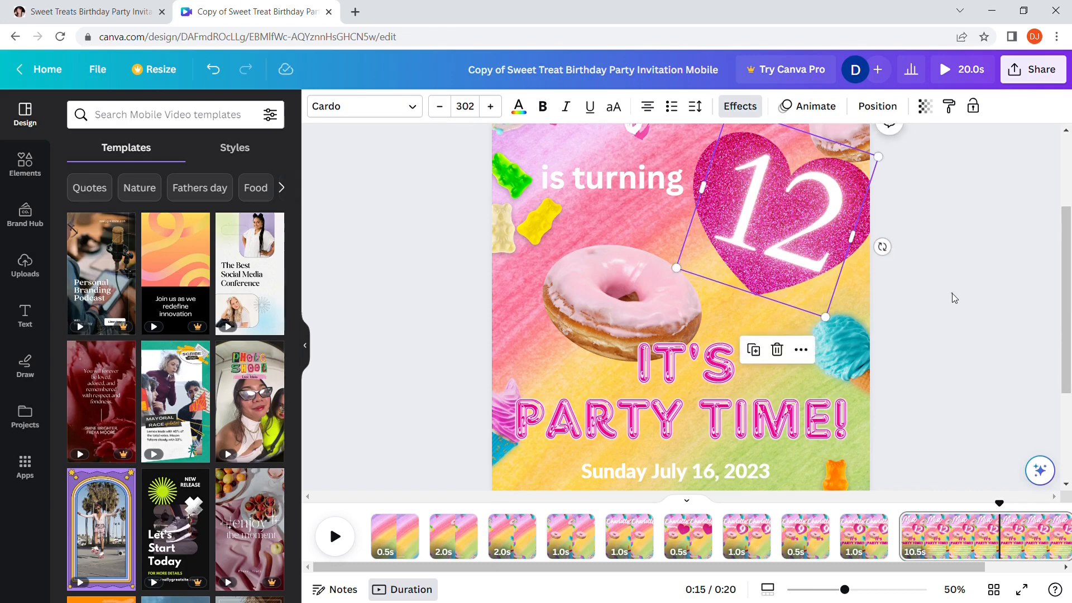
click(952, 293)
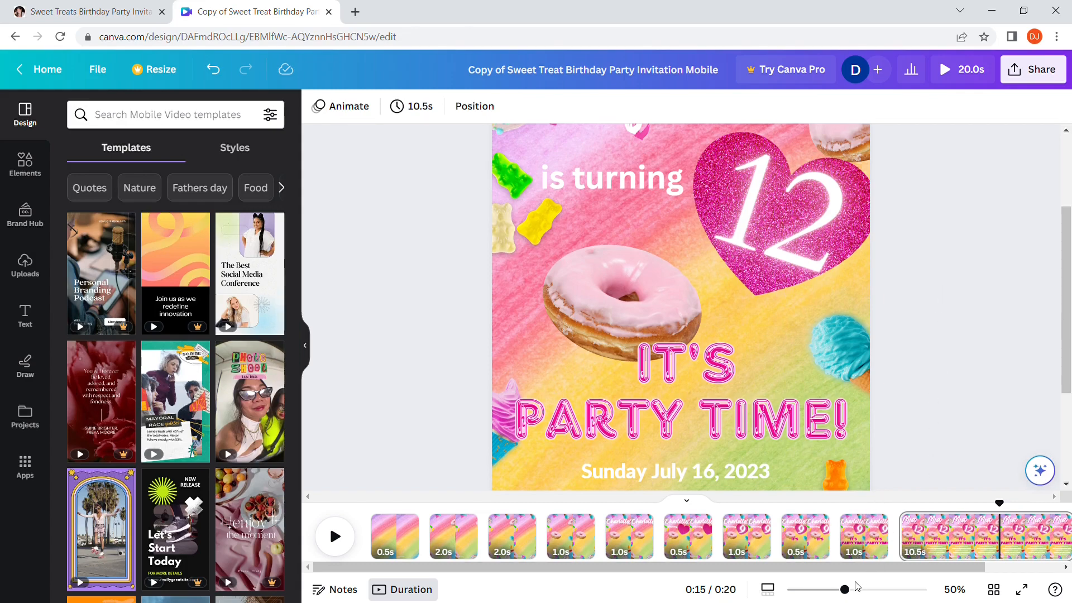
drag(846, 590, 821, 594)
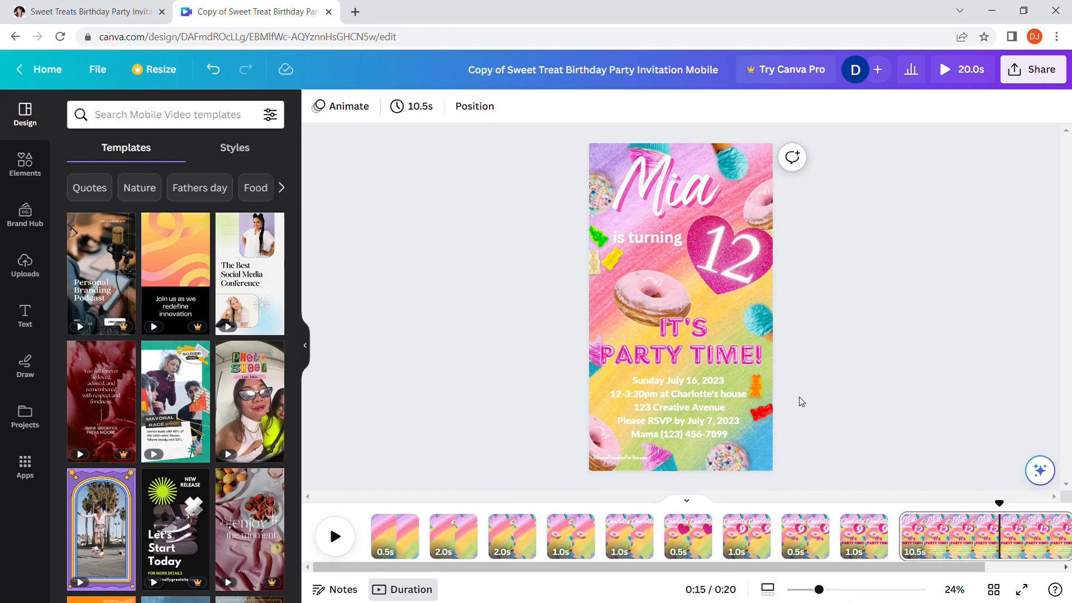
- Change the party date in the details text to July 10
double_click(695, 411)
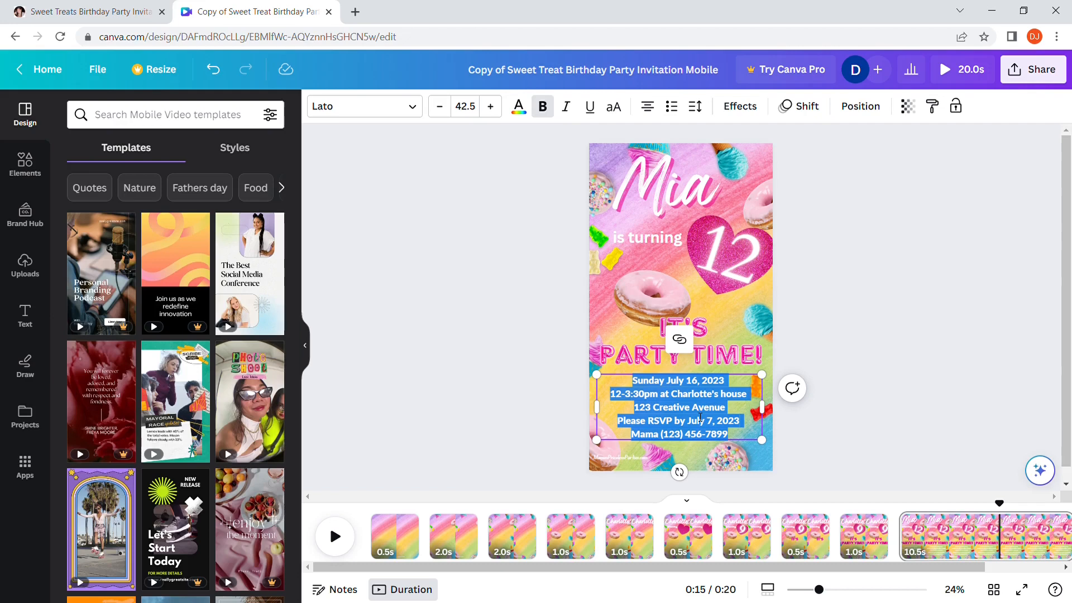
click(685, 381)
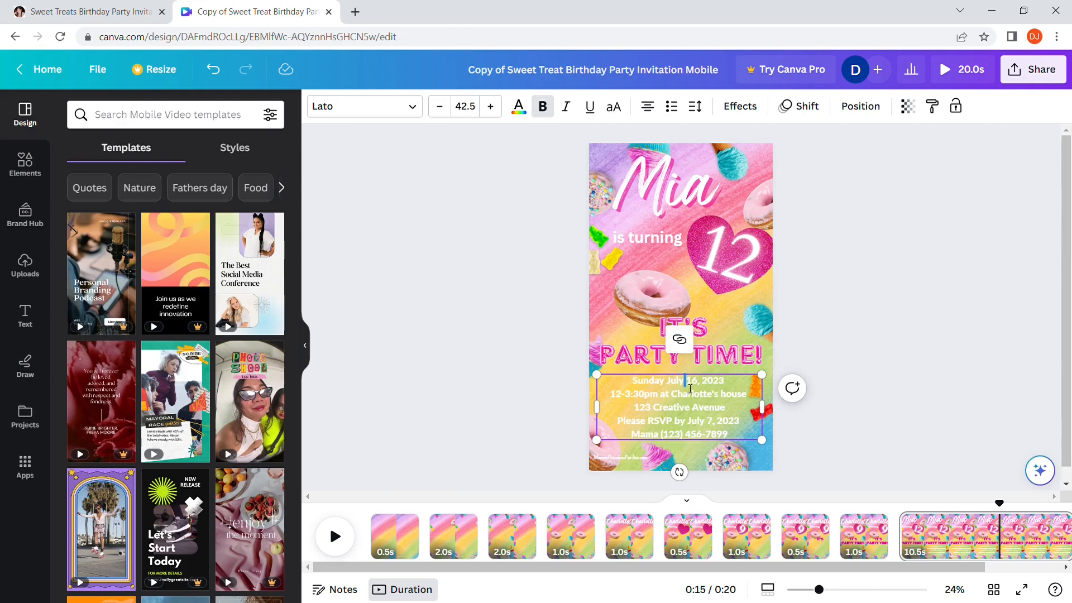
double_click(694, 385)
text(10)
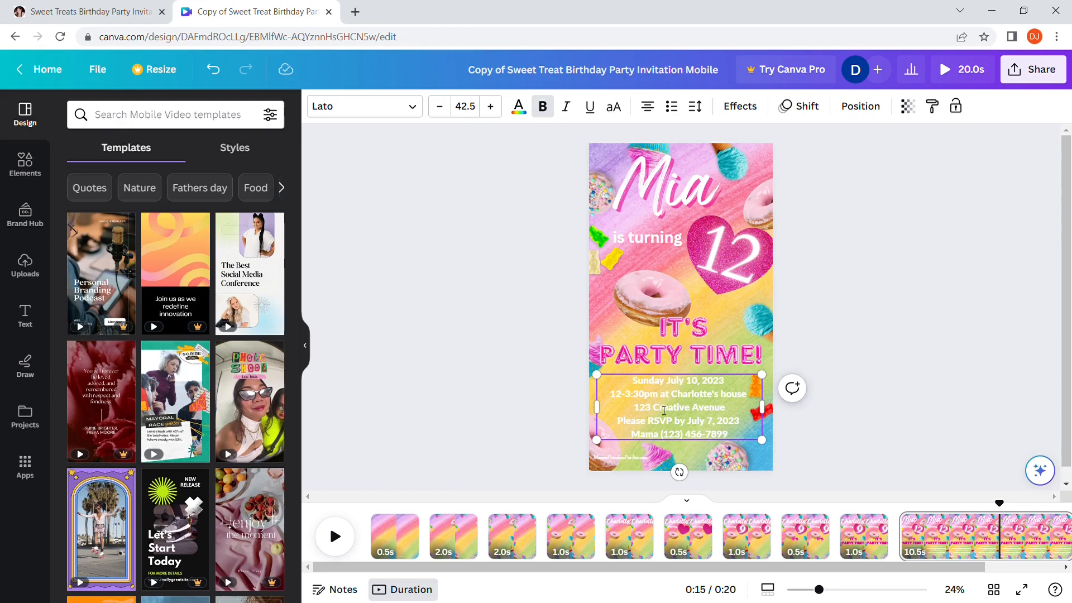
- Set the party time in the details text to 12-4pm and change the host's name to the birthday child's
drag(624, 394, 642, 394)
text(4)
drag(664, 394, 706, 401)
text(Mia)
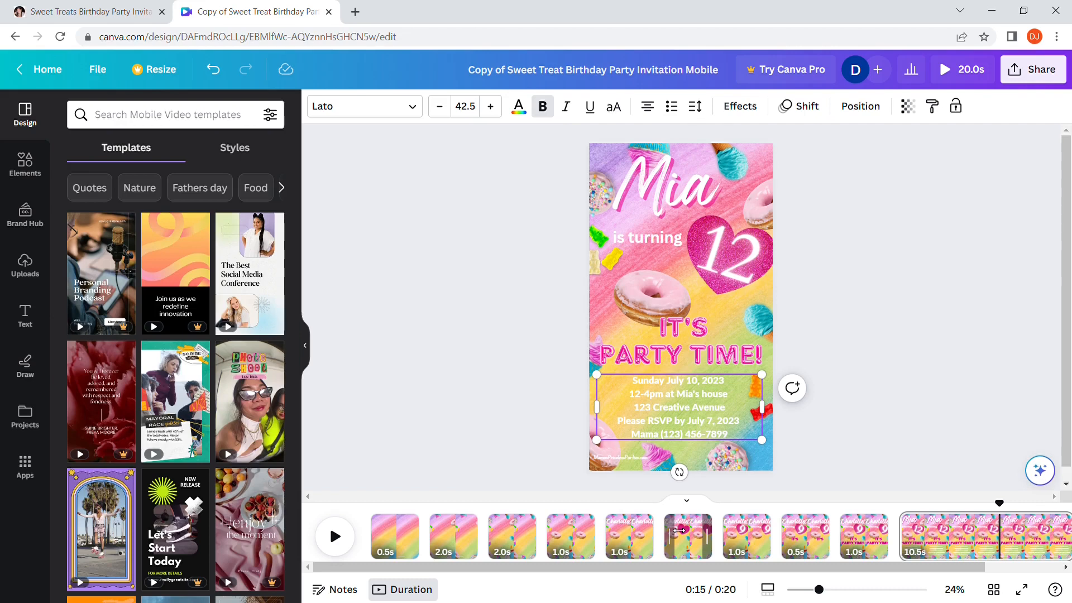
- Copy the new child's name from the final page and use it to replace the old name on page 9
click(1007, 536)
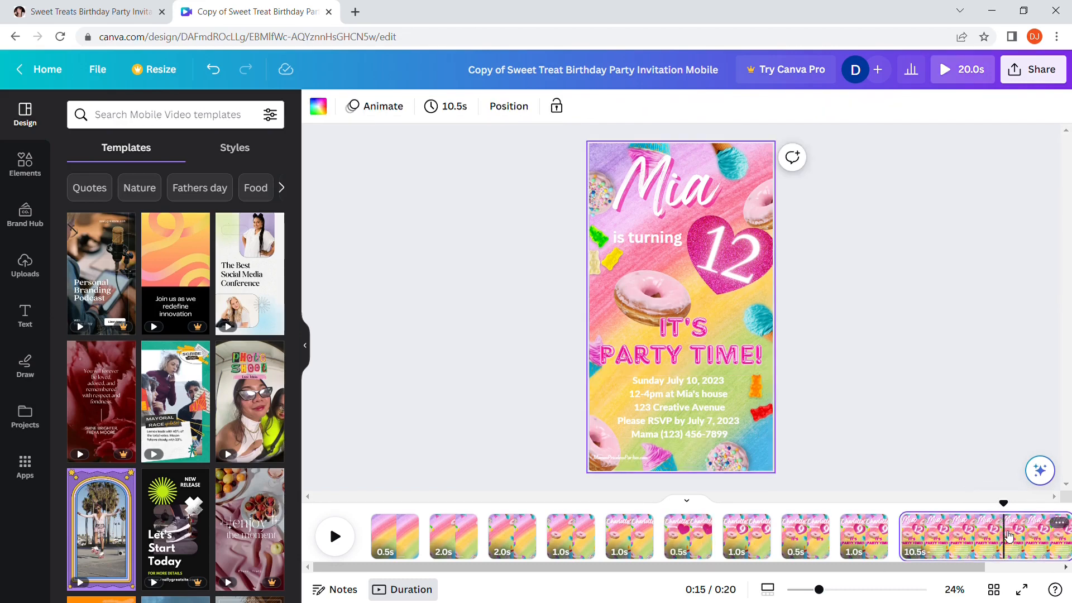
click(678, 192)
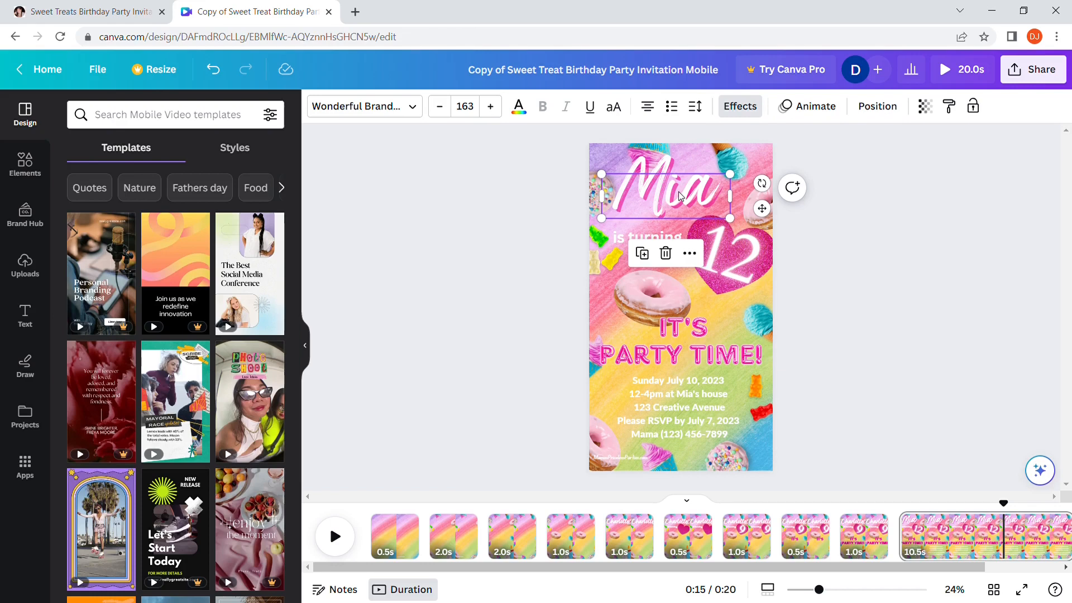
click(877, 539)
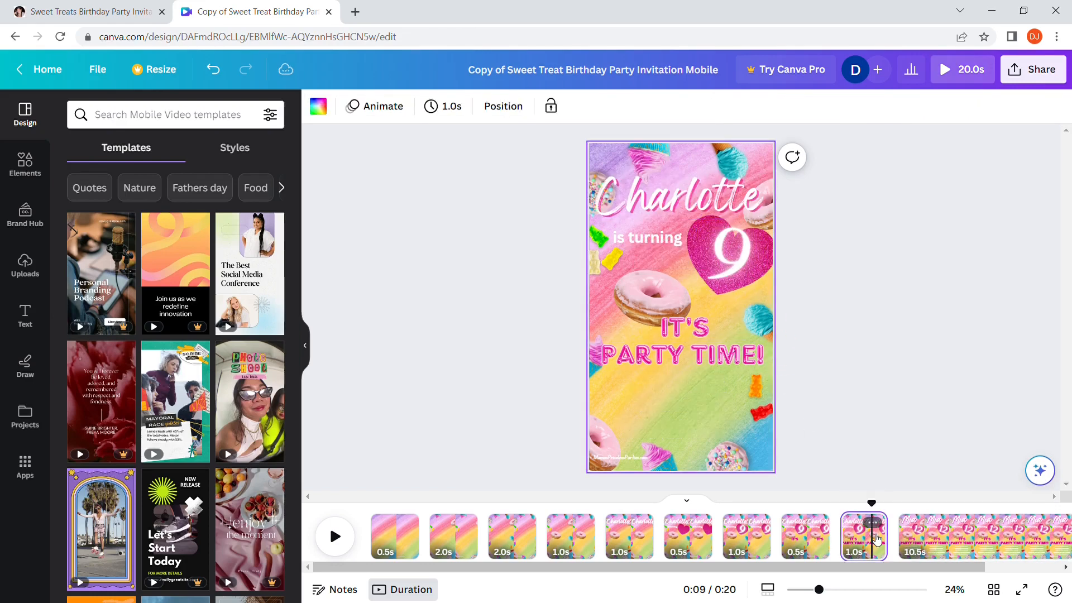
click(693, 206)
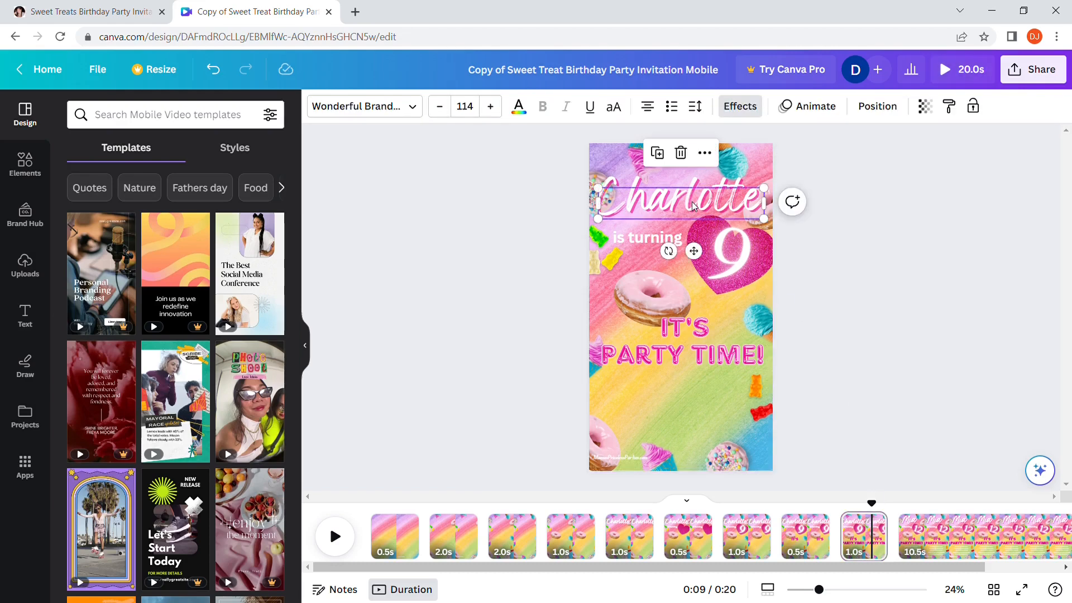
key(Delete)
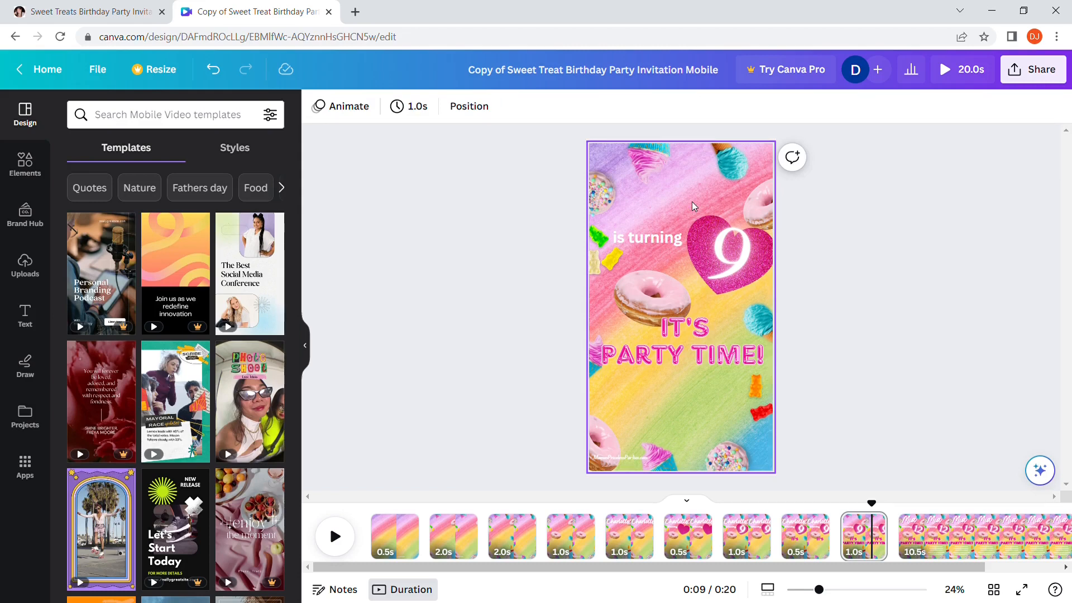
key(ctrl+v)
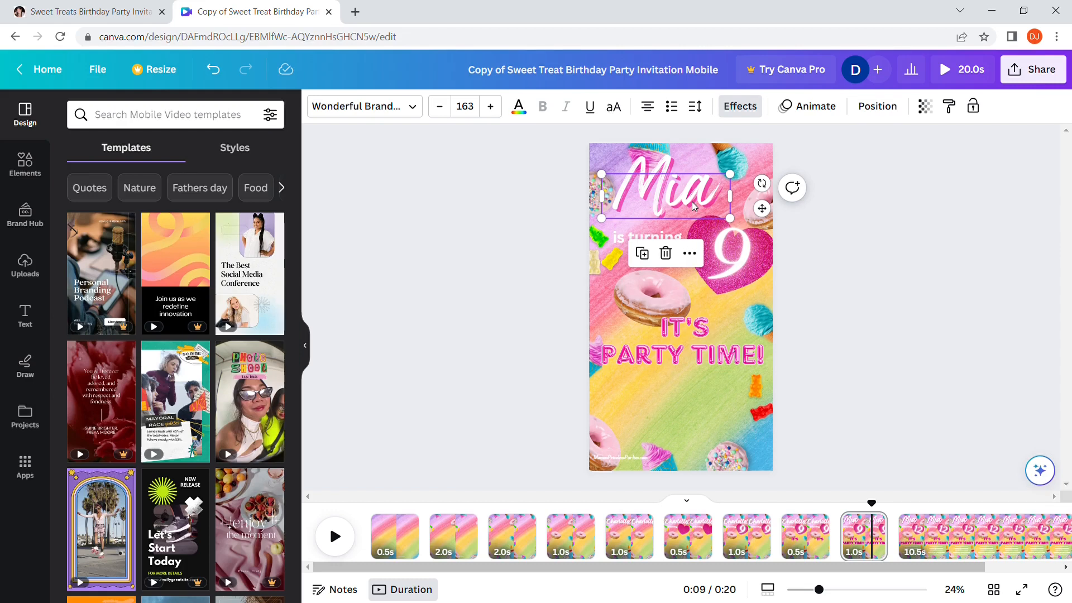
- Replace the old name on page 8 with the copied name text
click(814, 539)
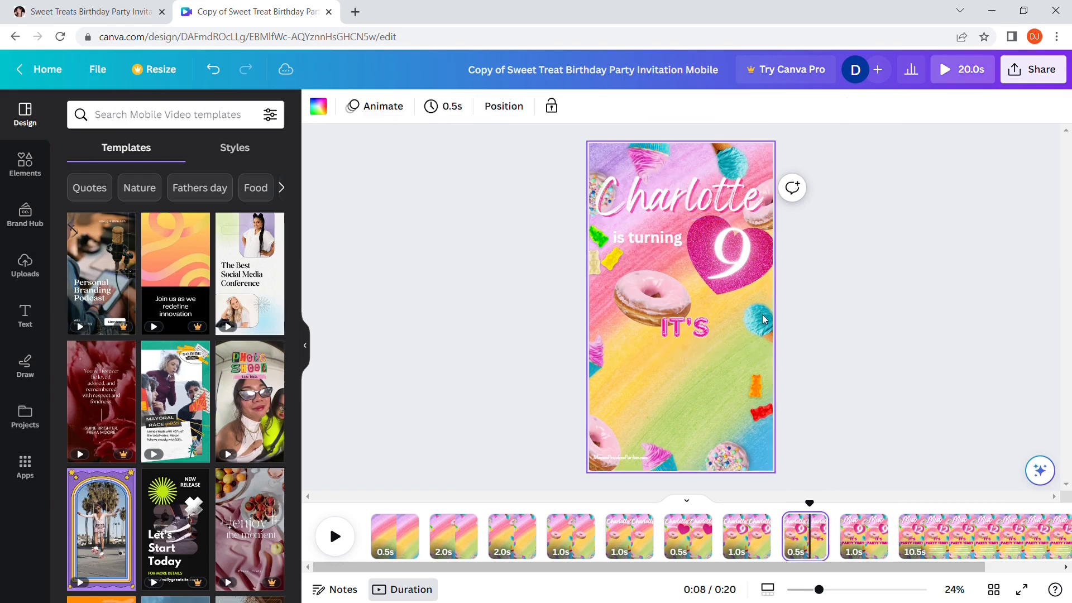
click(684, 203)
key(Delete)
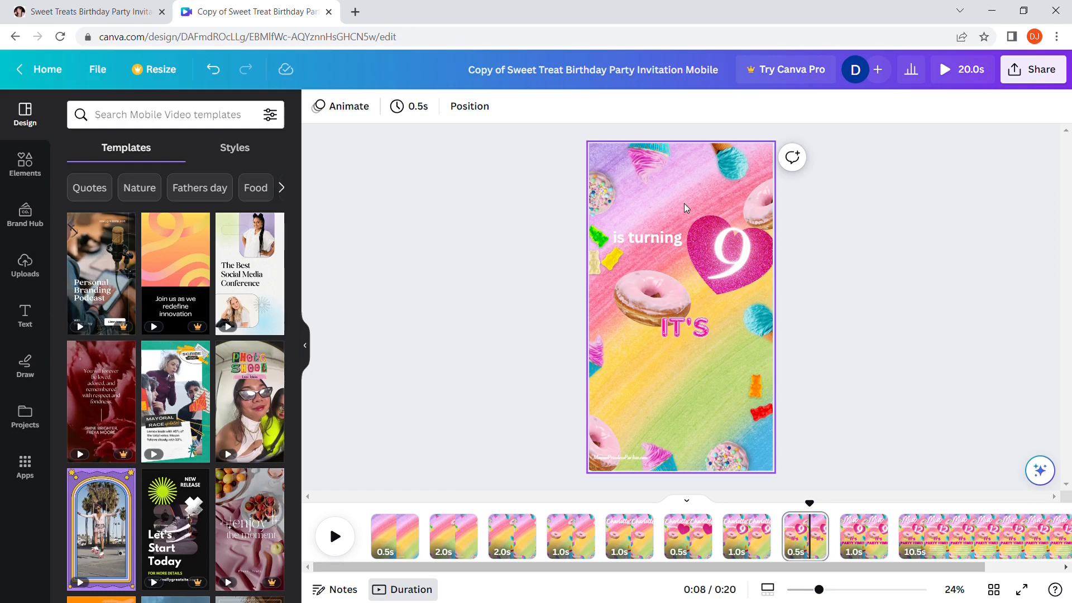
click(684, 203)
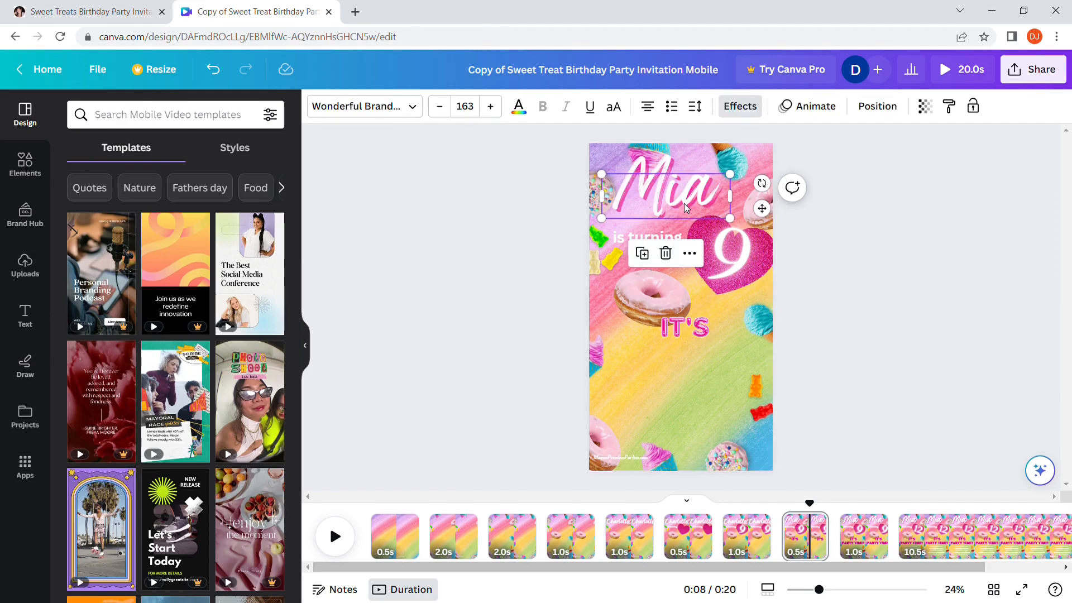
- Replace the old name on page 7 with the copied name text
click(765, 533)
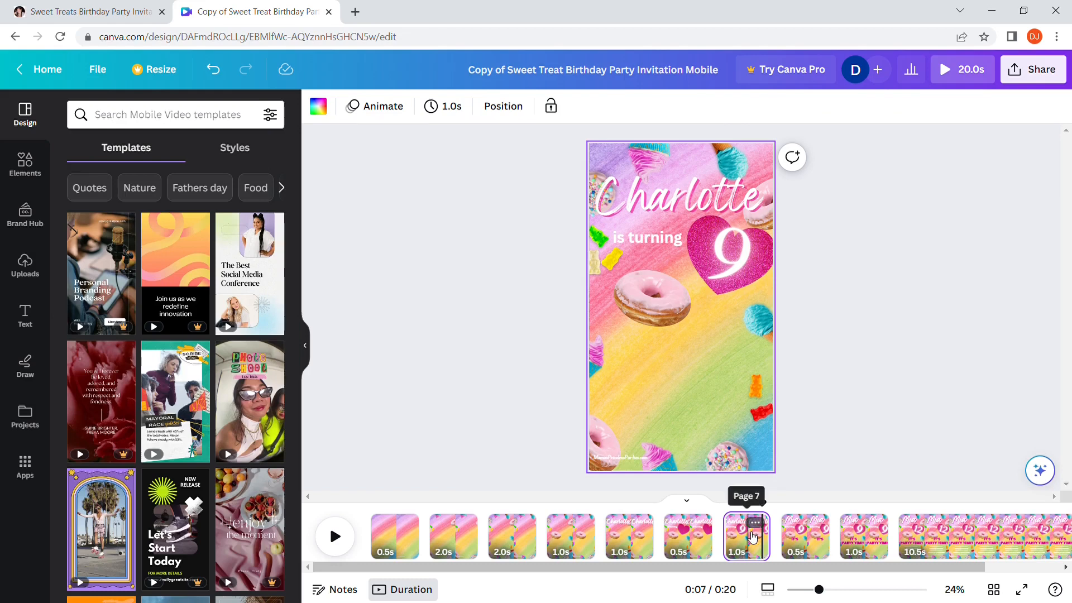
click(729, 204)
key(Delete)
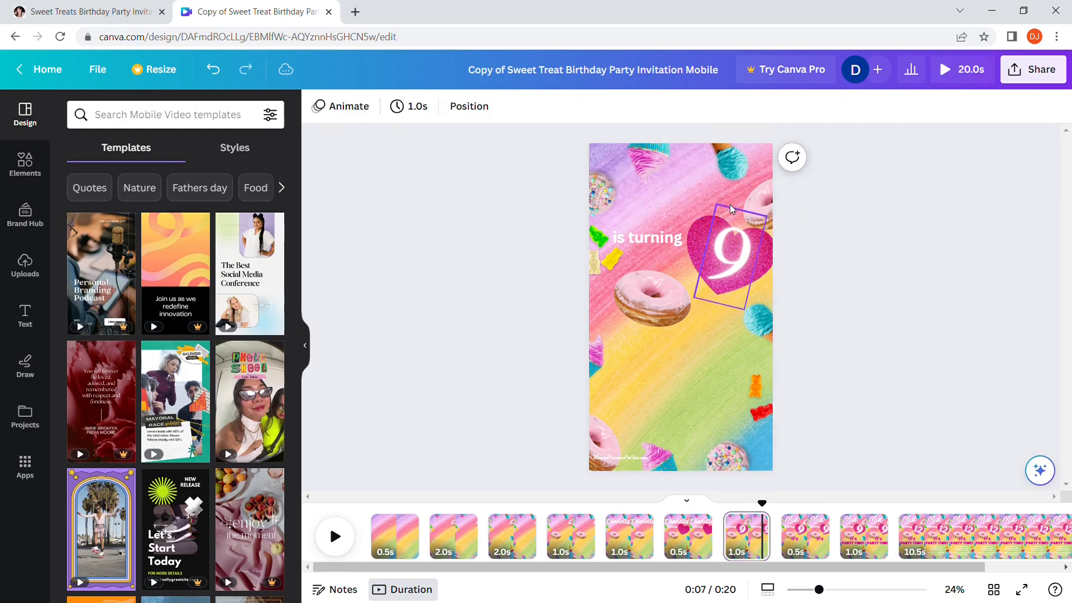
key(ctrl+z)
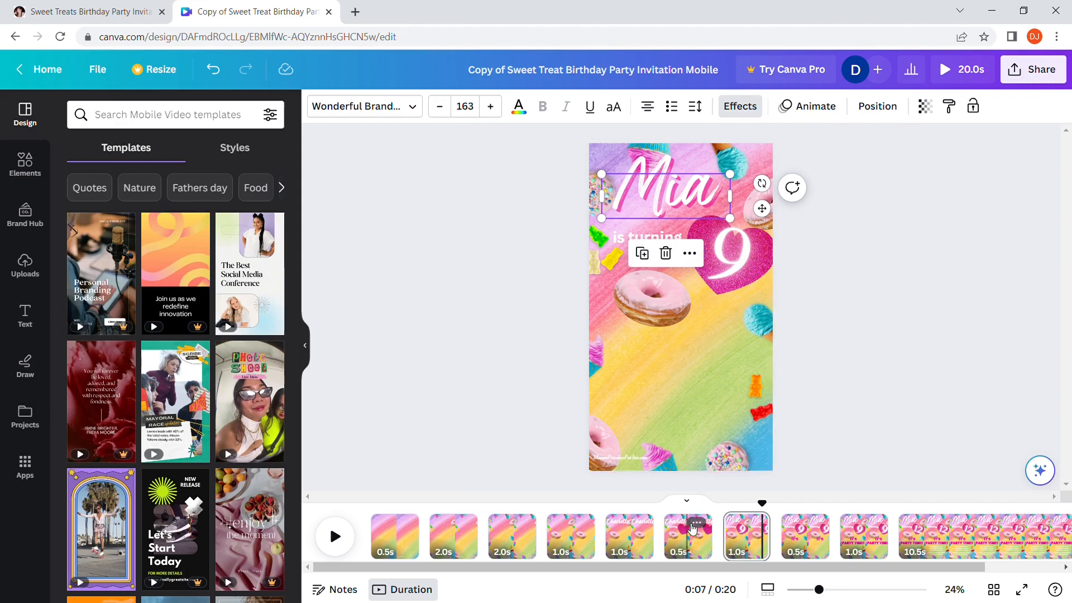
- Replace the old name on page 6 with the copied name text
click(692, 530)
click(711, 203)
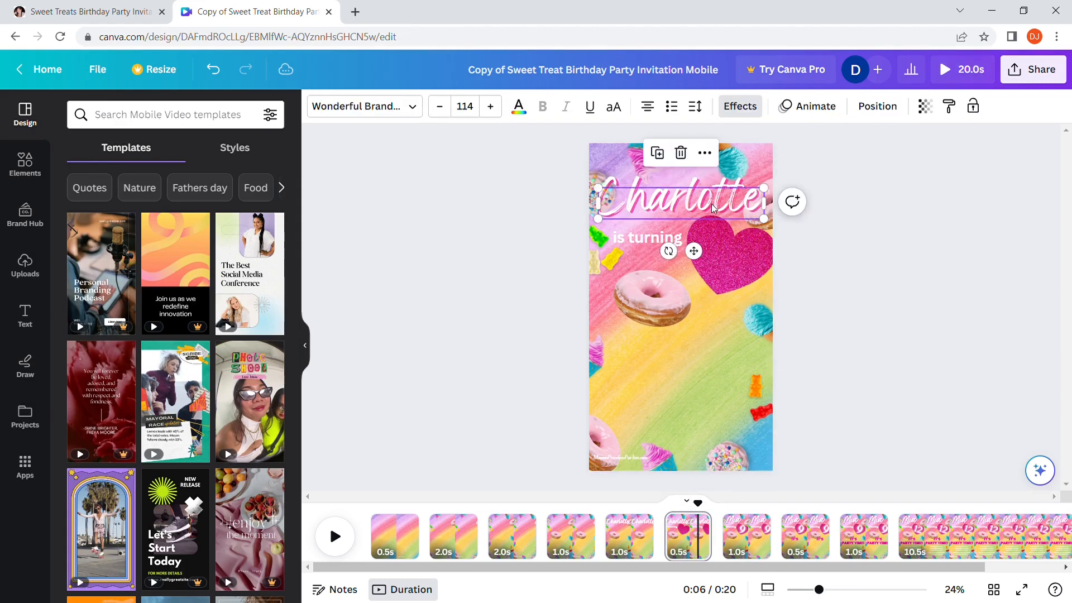
key(Delete)
key(ctrl+z)
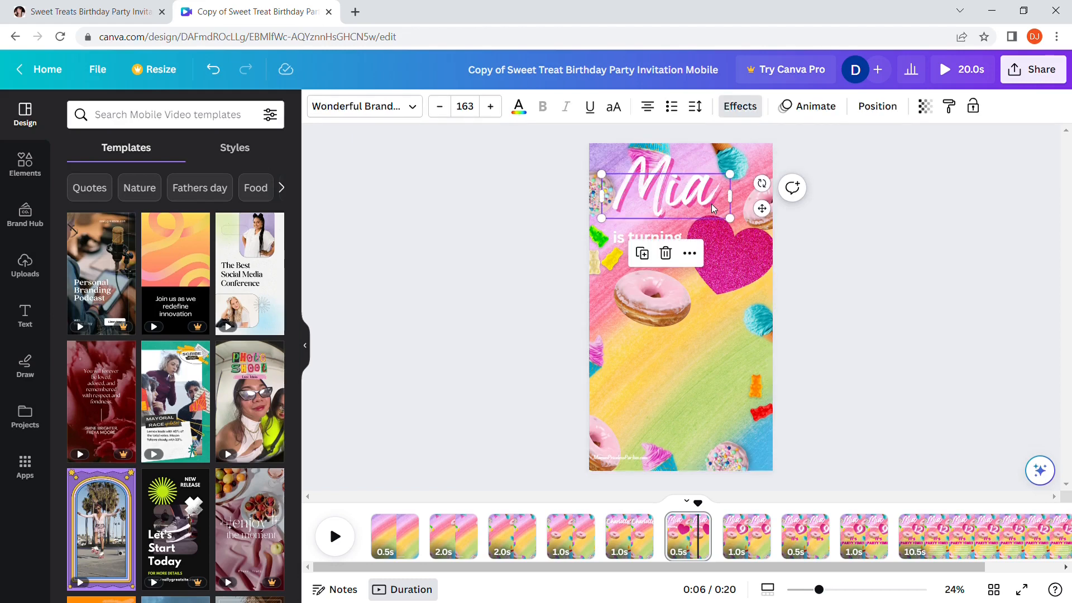
- Replace the old name on page 5 with the copied name text
click(636, 523)
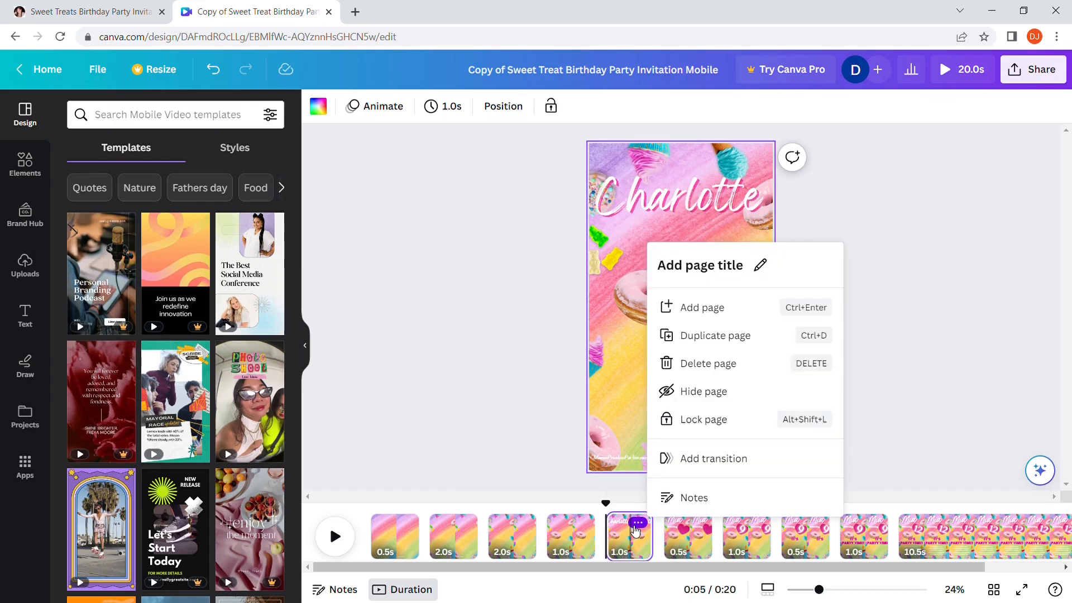
click(898, 299)
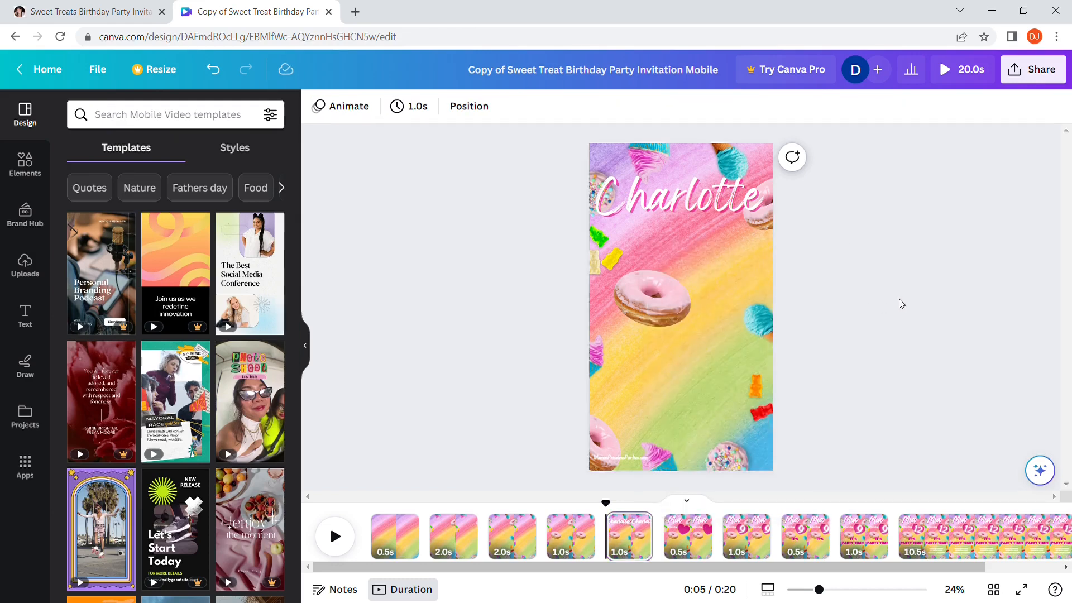
click(702, 195)
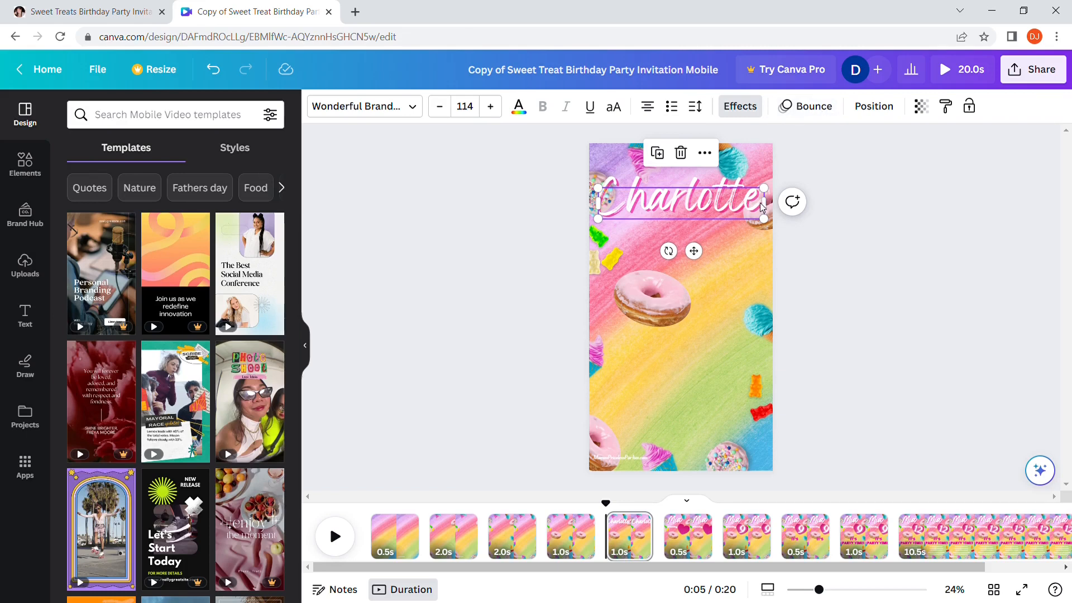
key(Delete)
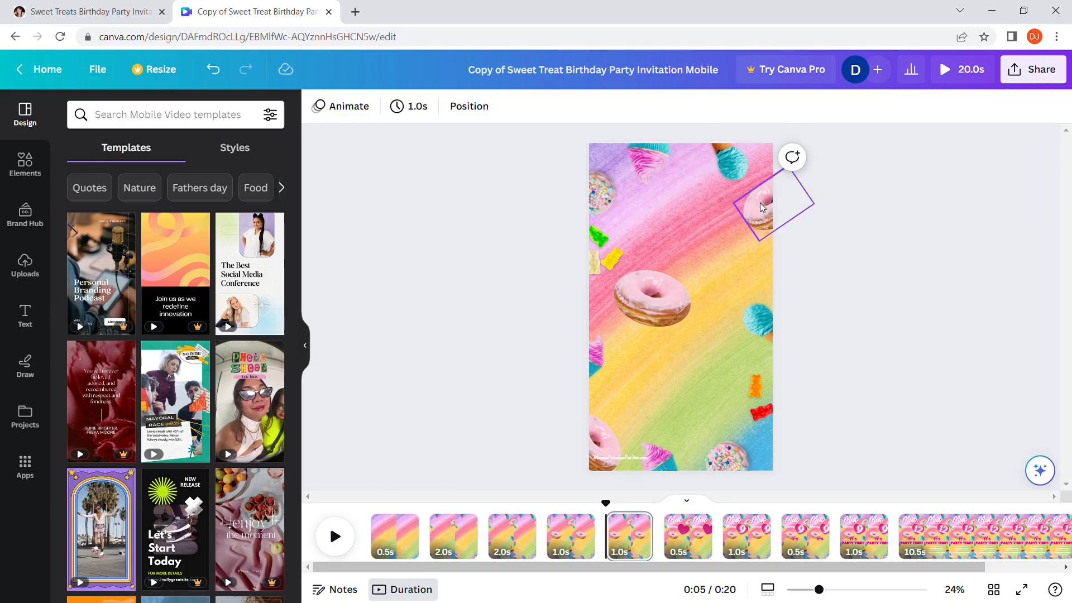
key(ctrl+v)
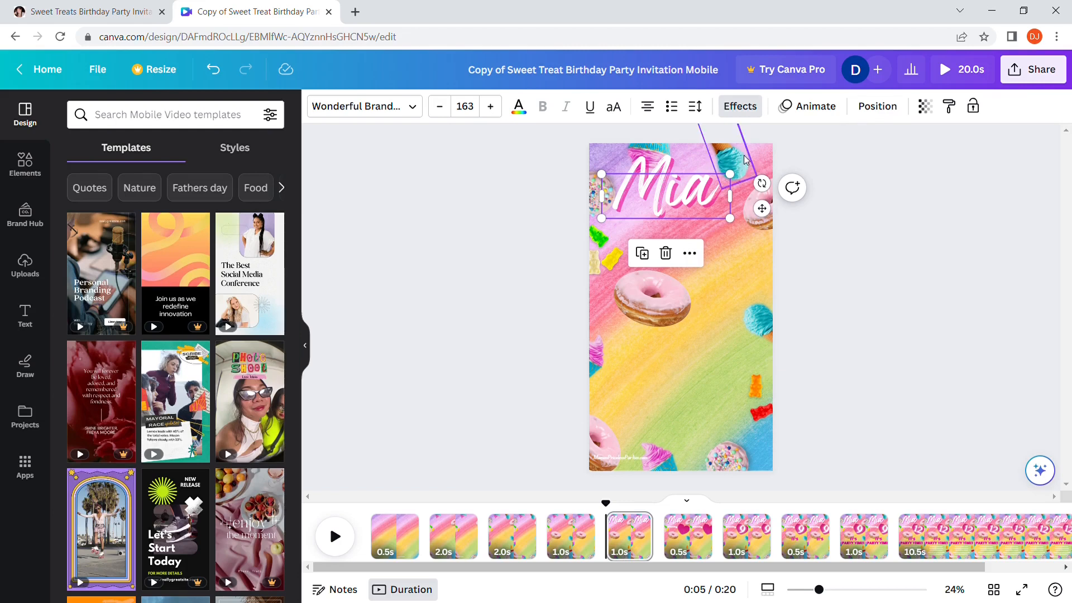
- Apply the Bounce text animation to the name on page 5, set to play only on enter
click(815, 116)
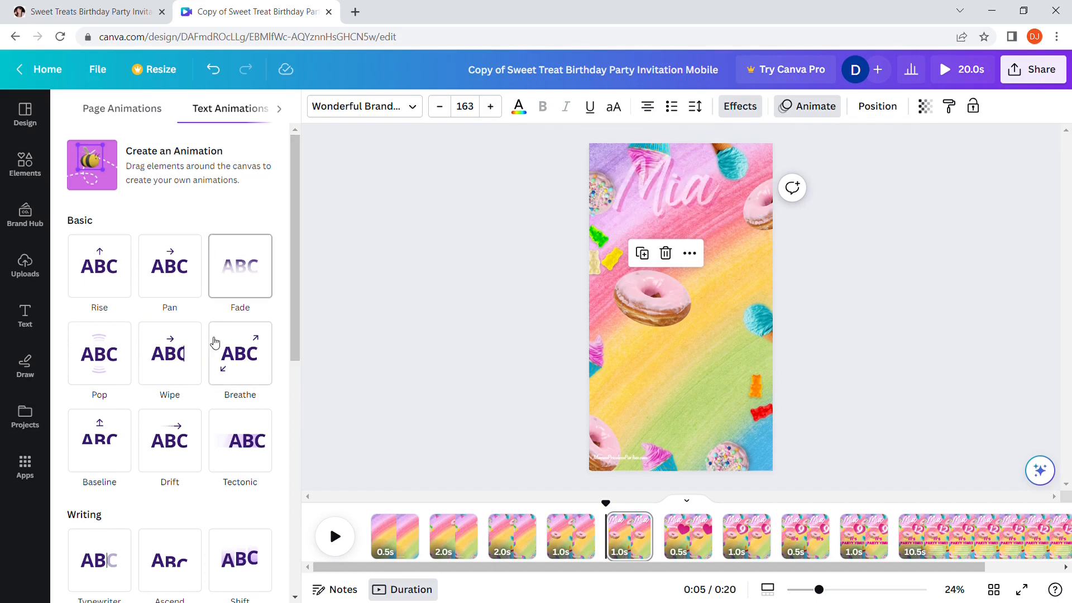
scroll(215, 342, down, 4)
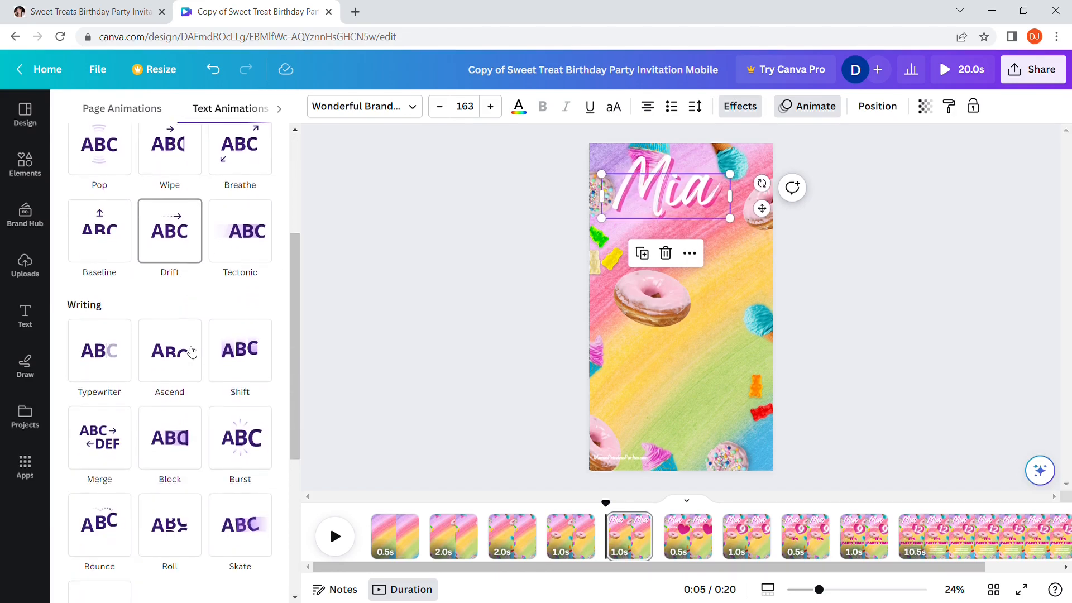
scroll(189, 351, down, 1)
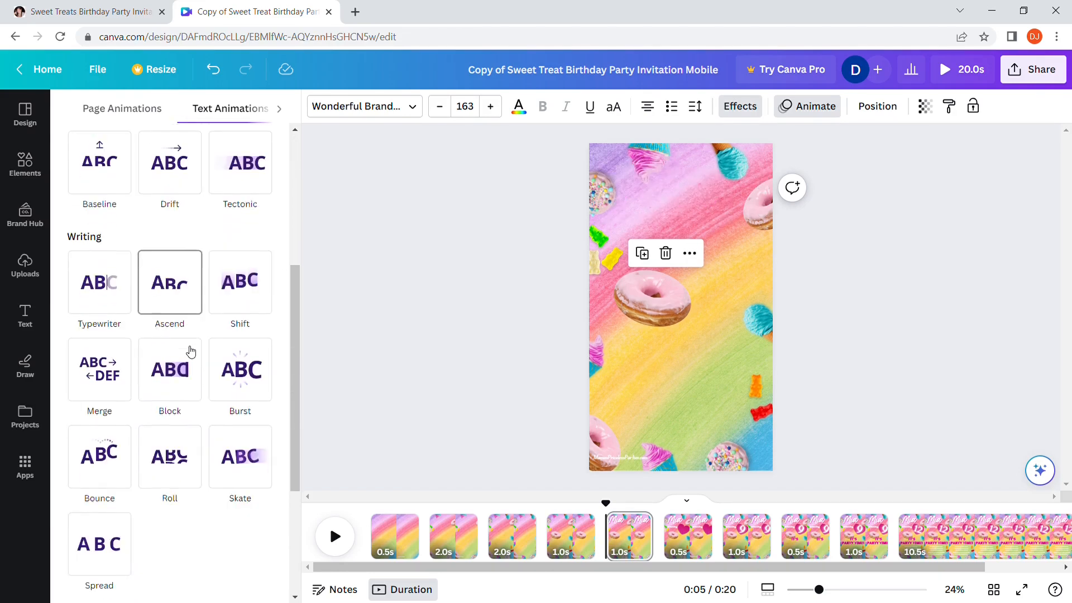
click(101, 462)
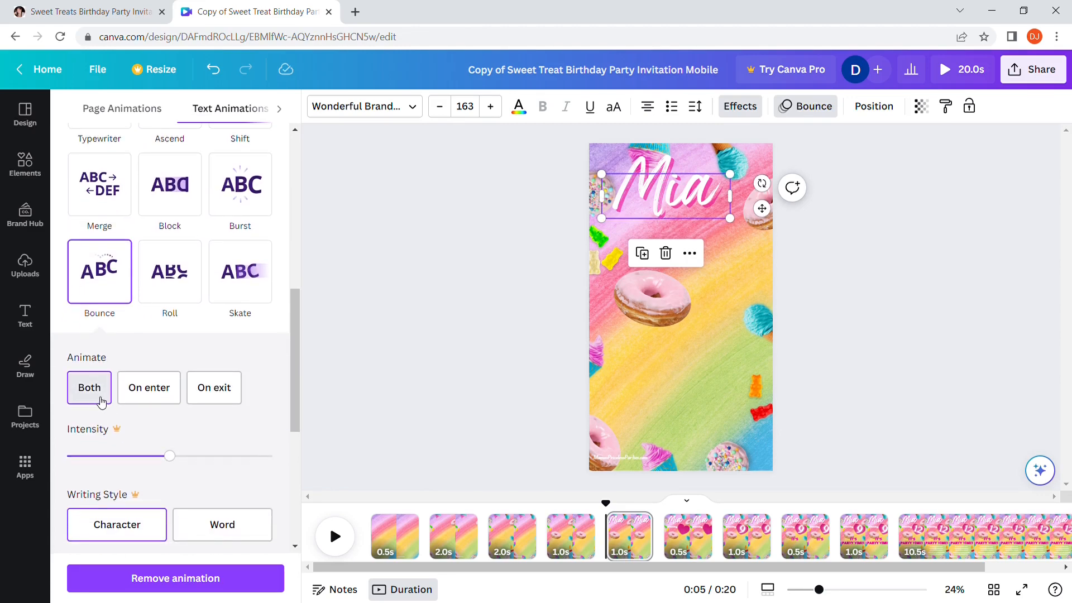
click(167, 398)
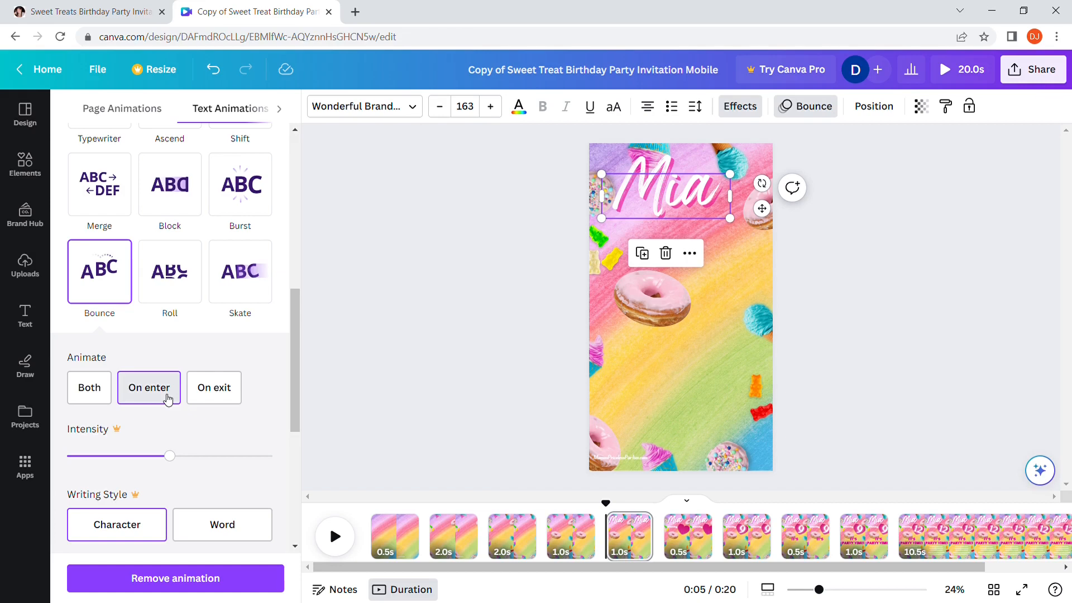
click(802, 286)
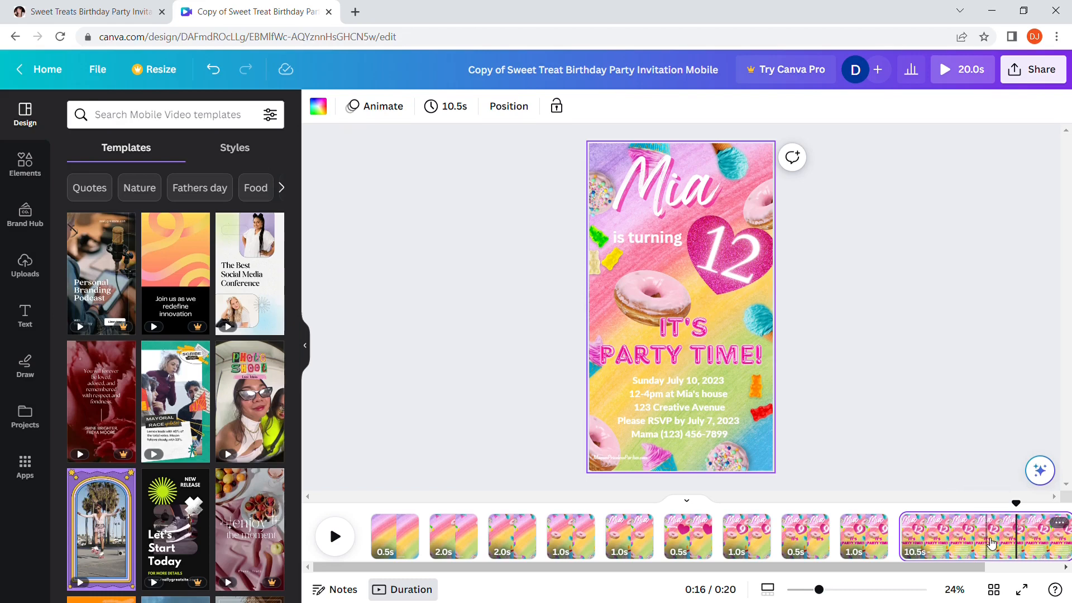
- Copy the 12 from the final page's heart and use it to replace the age on page 9
click(734, 263)
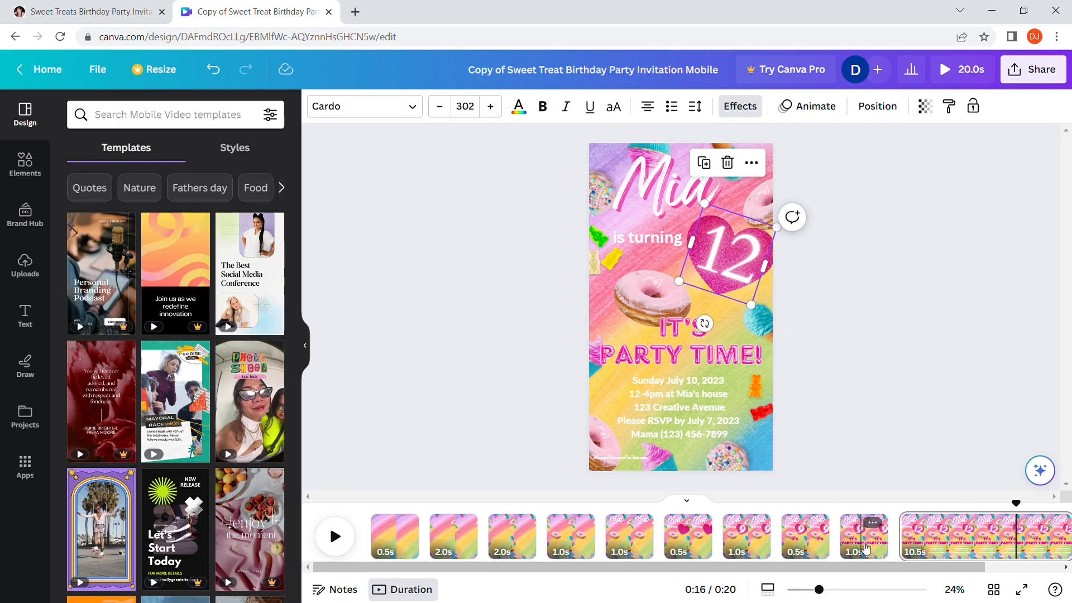
click(864, 546)
click(734, 265)
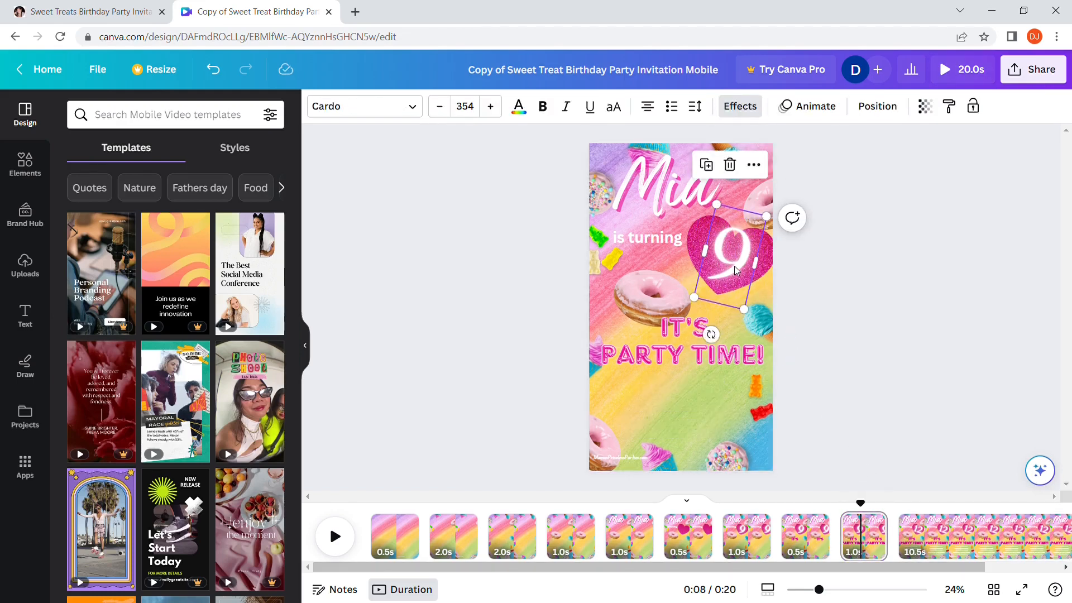
key(Delete)
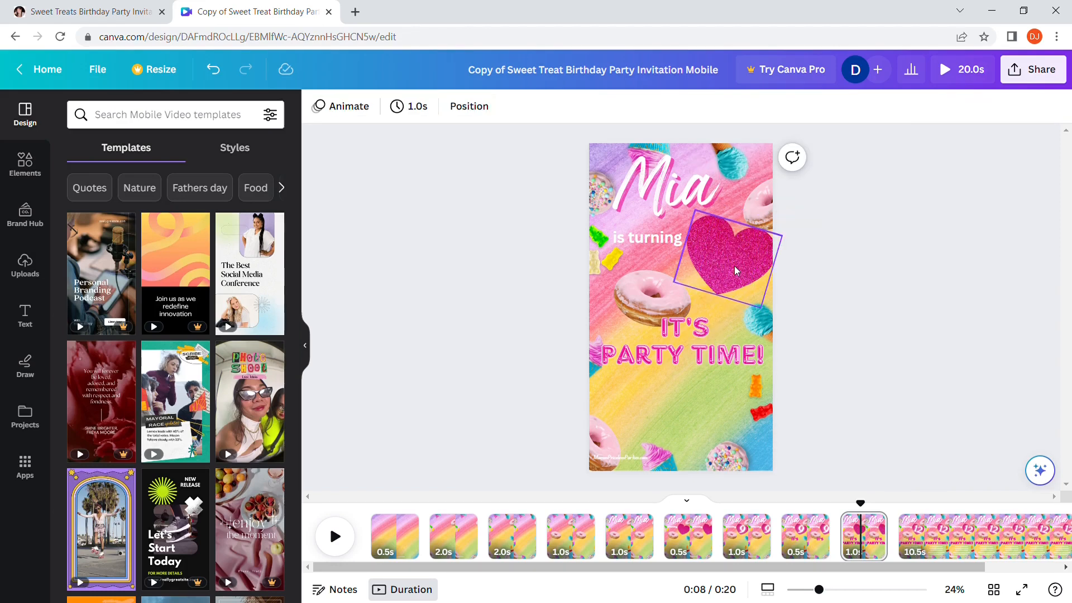
key(ctrl+v)
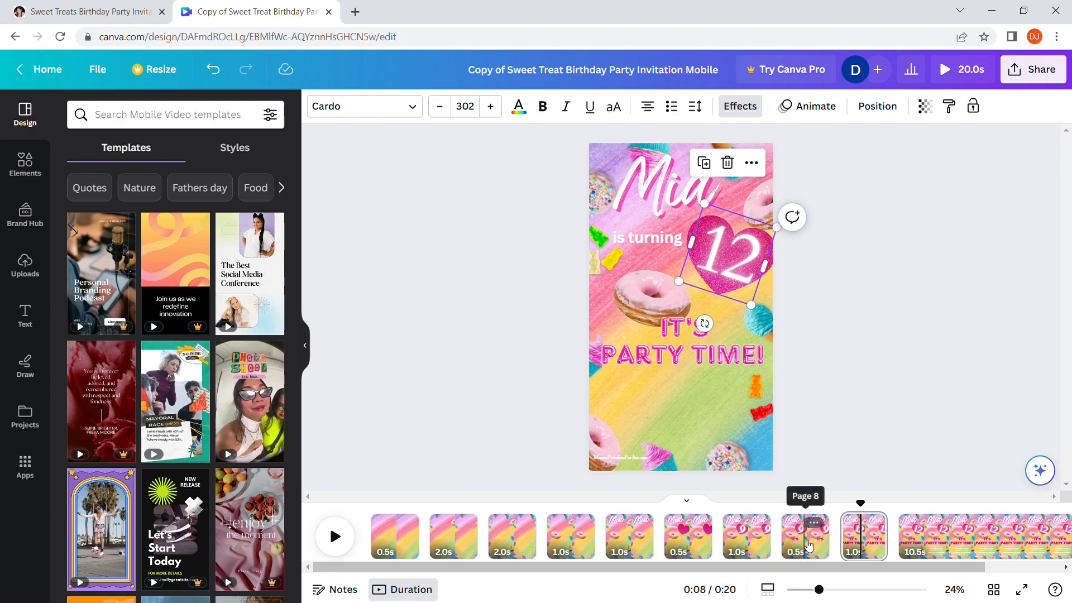
- Replace the age 9 in the heart on page 8 with the copied 12
click(782, 540)
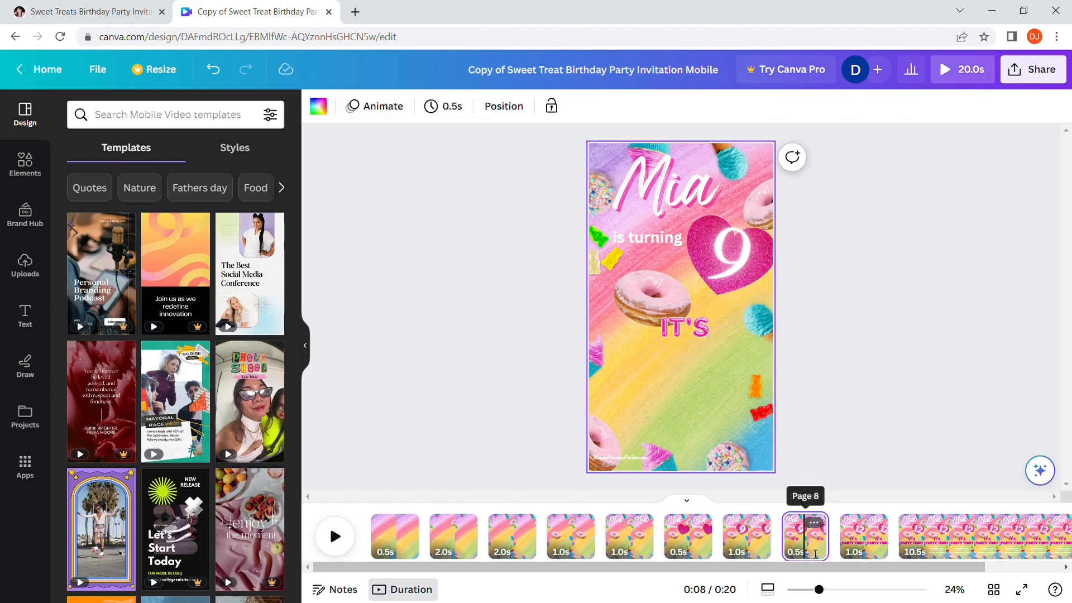
click(744, 259)
key(Delete)
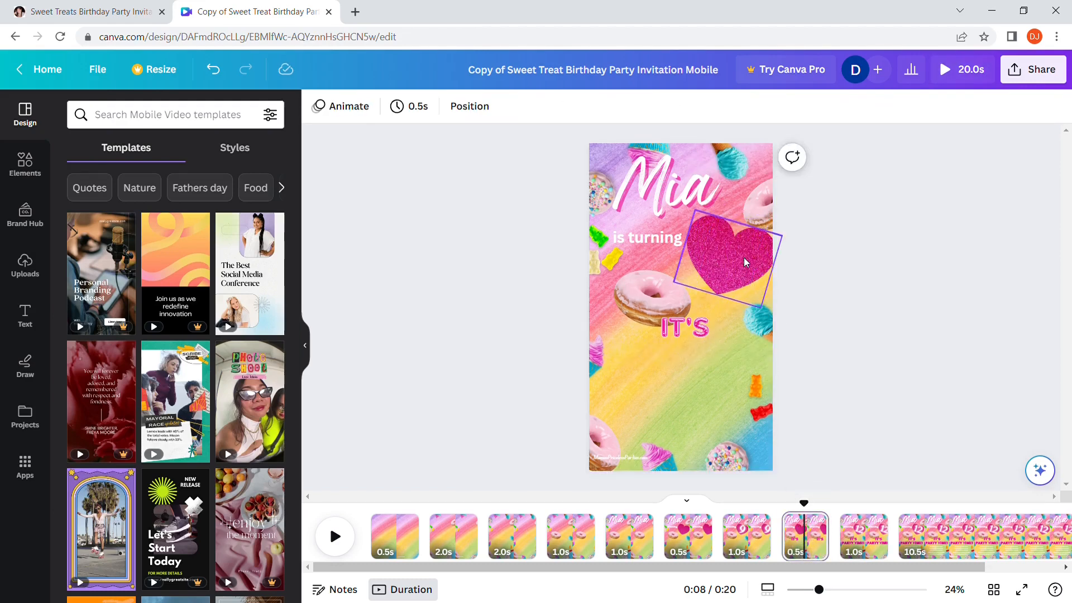
key(ctrl+v)
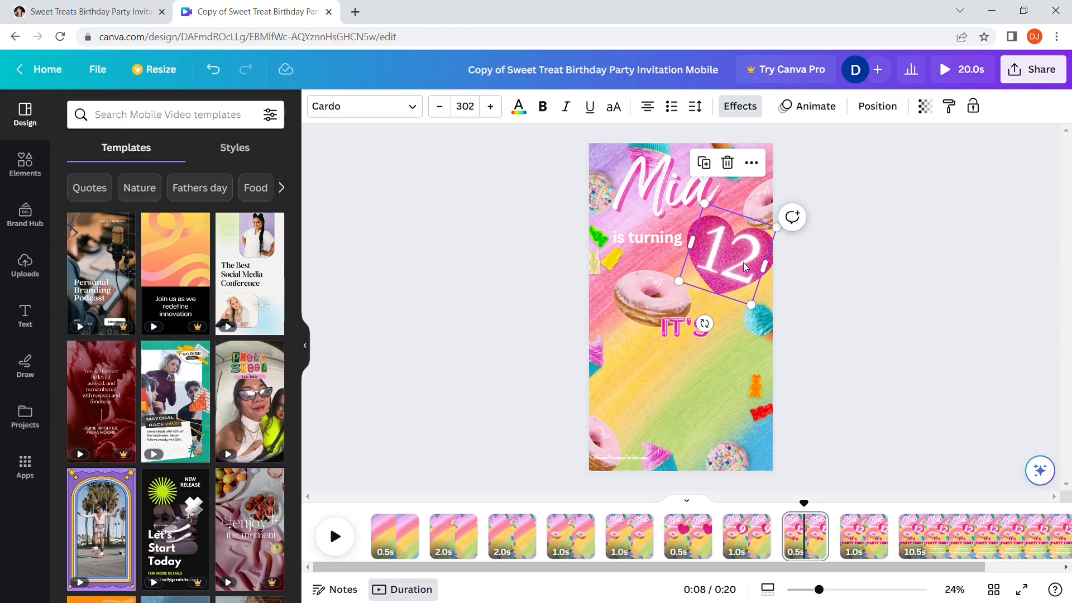
- Replace the age 9 in the heart on page 7 with the copied 12
click(747, 540)
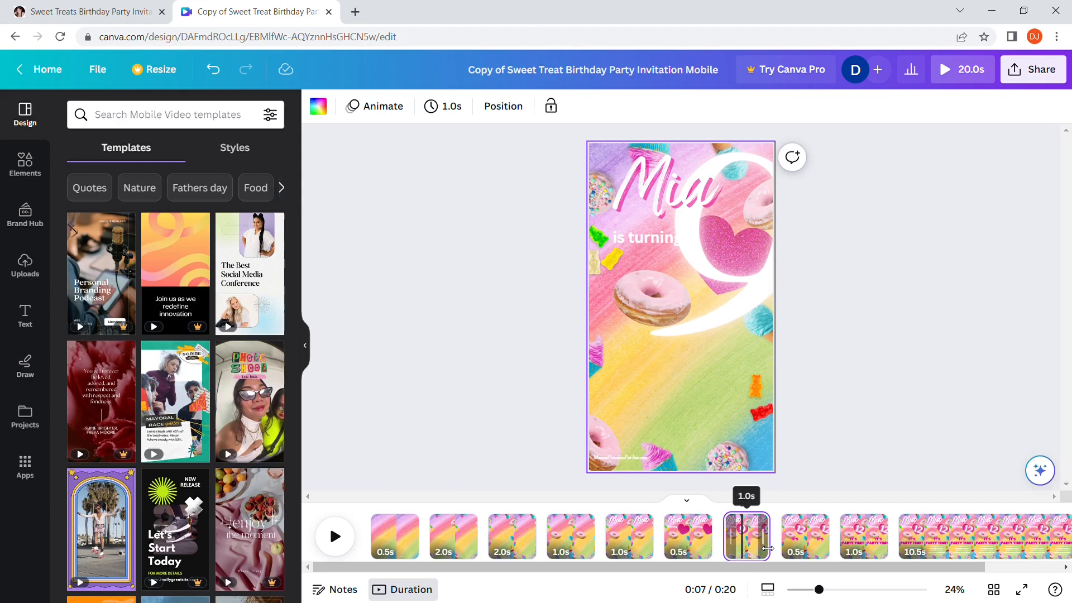
click(755, 536)
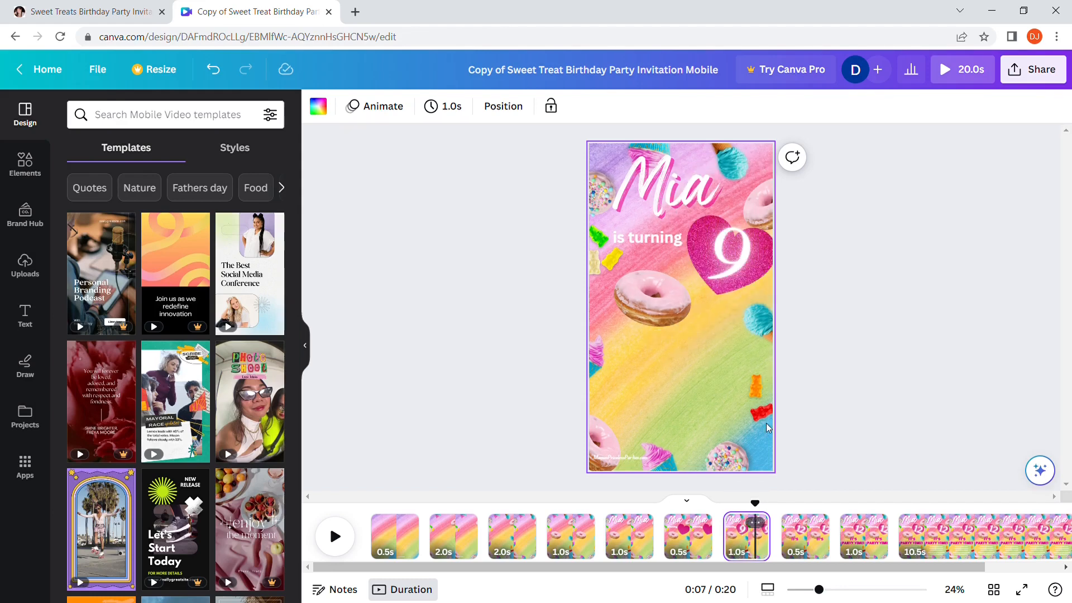
click(734, 255)
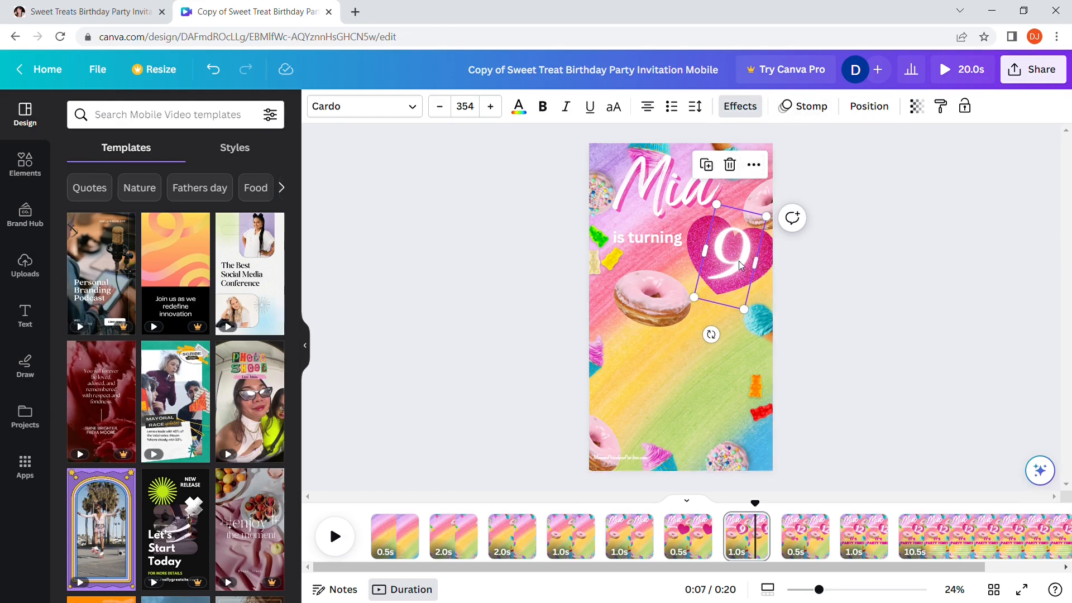
key(Delete)
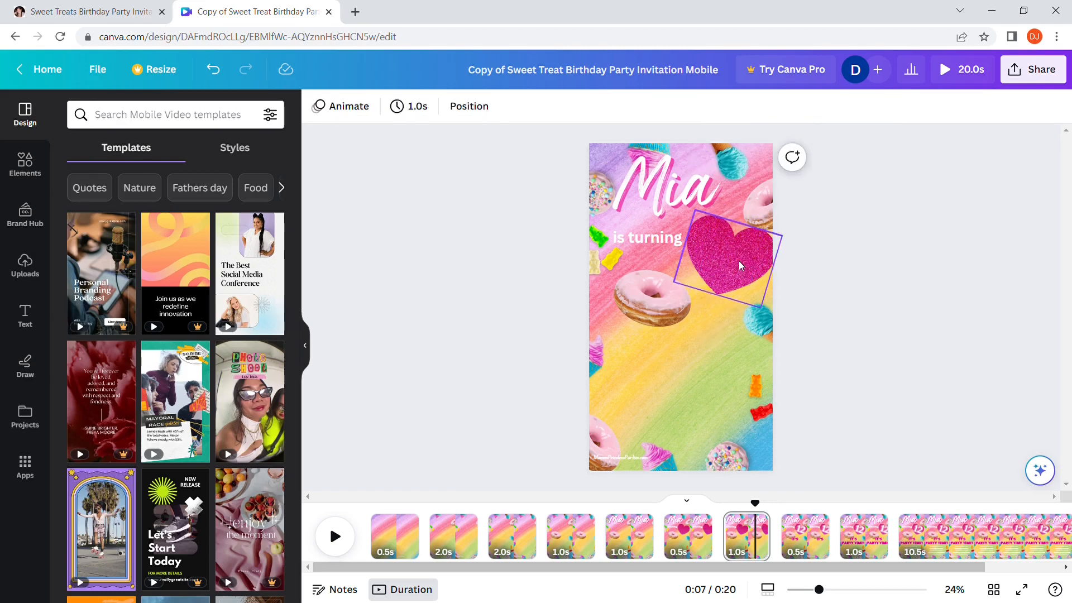
key(ctrl+z)
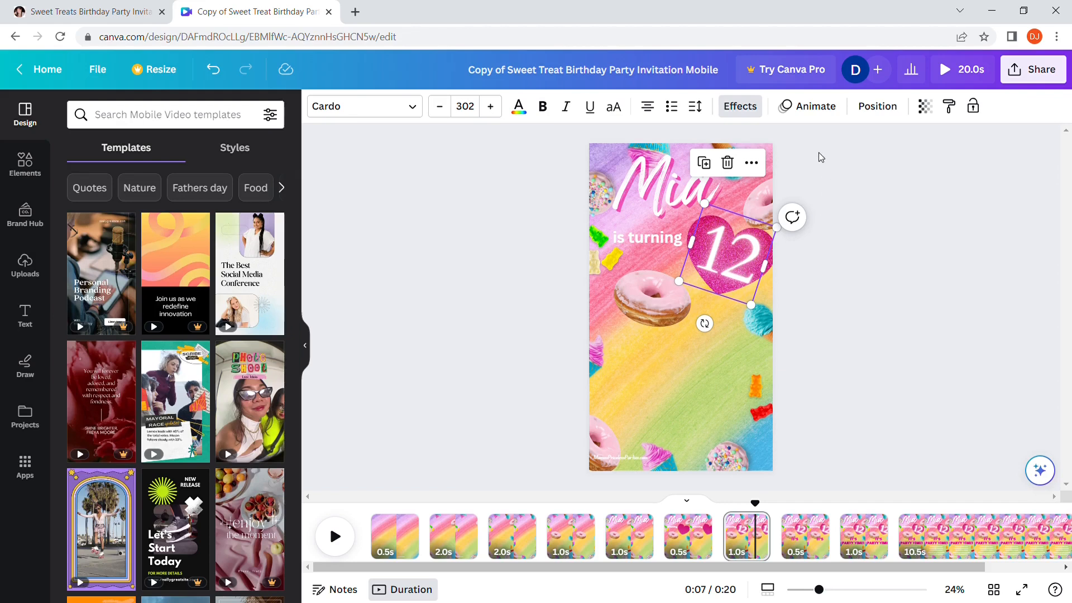
- Apply the Stomp text animation to the 12 on page 7, set to play only on enter
click(822, 114)
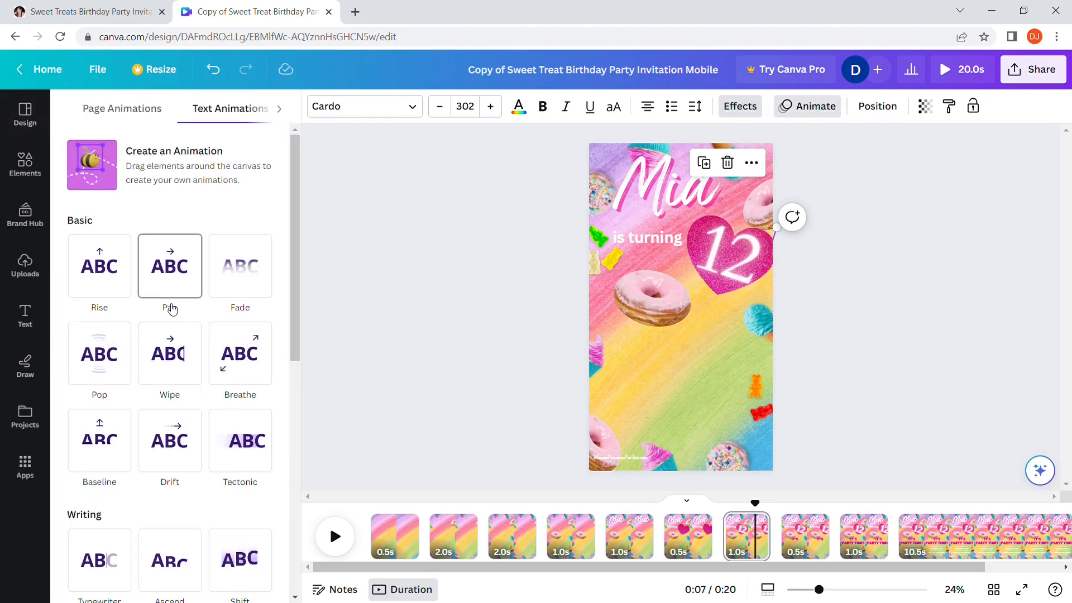
scroll(172, 309, down, 4)
scroll(171, 309, down, 5)
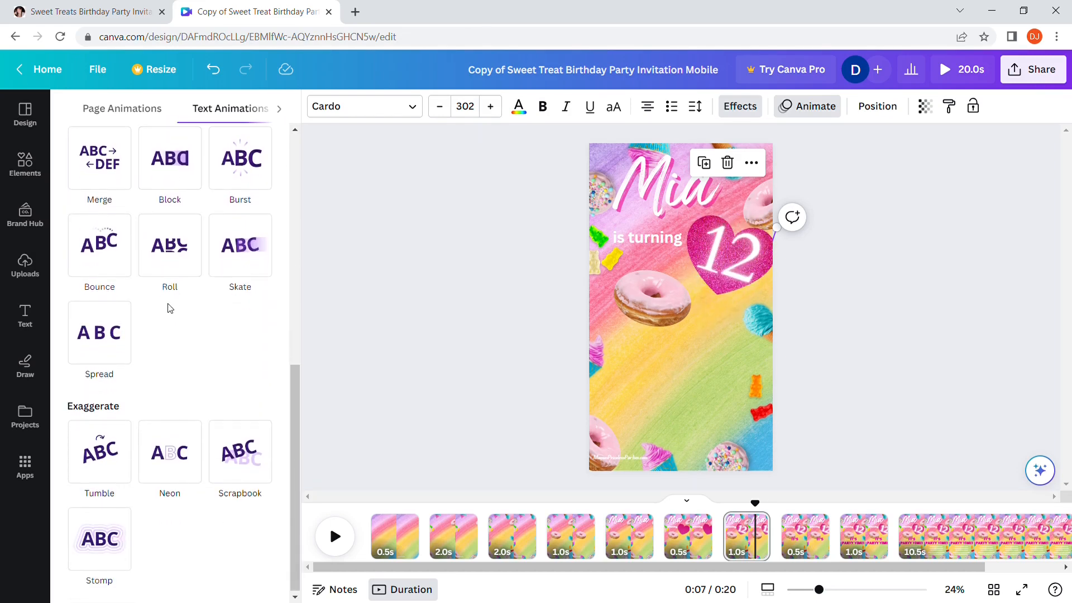
click(114, 538)
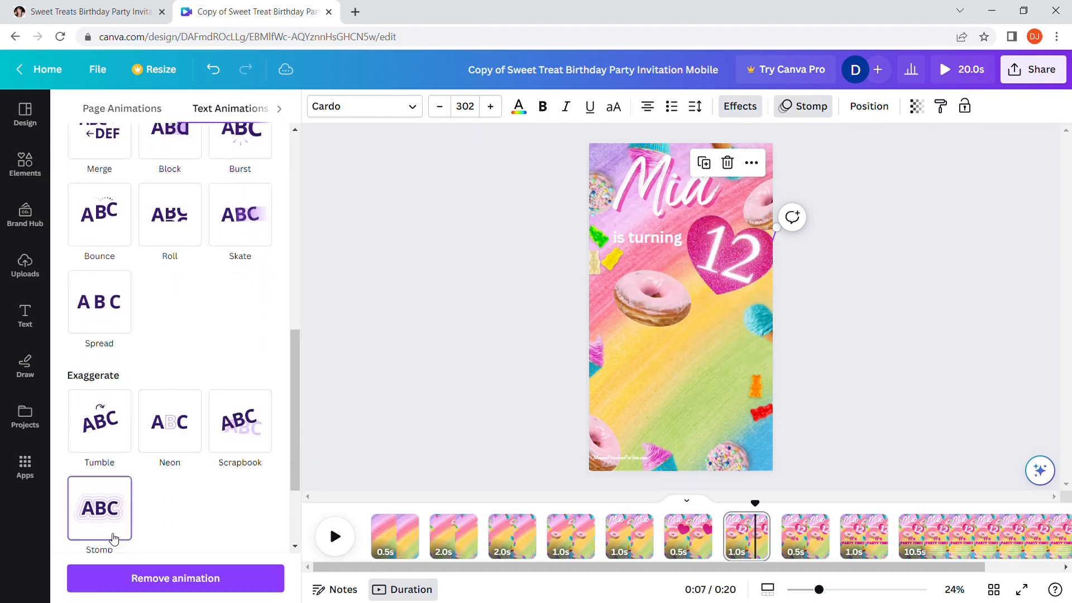
click(156, 531)
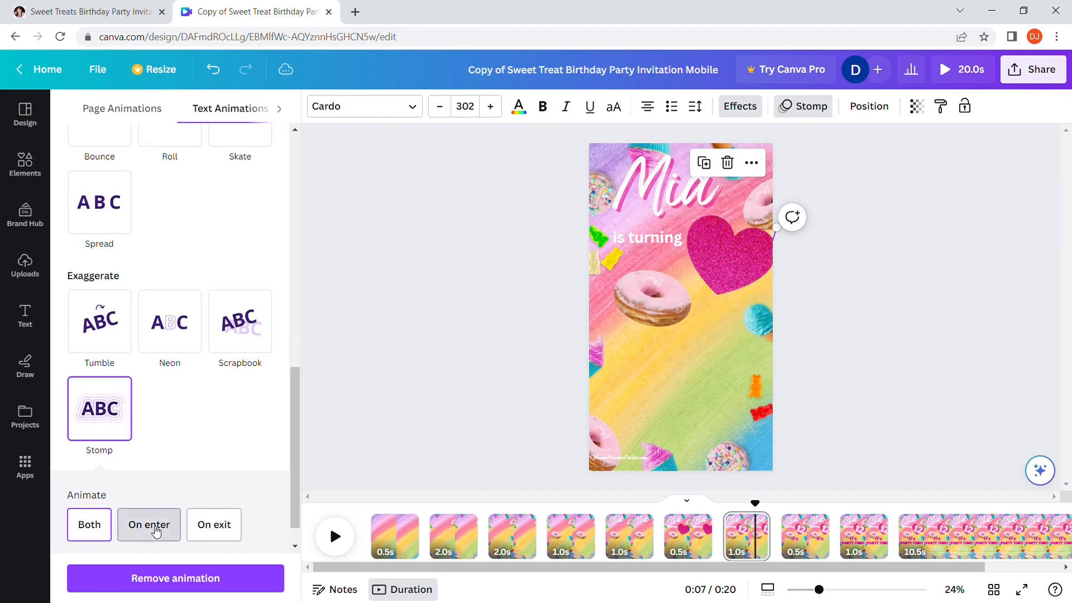
click(927, 314)
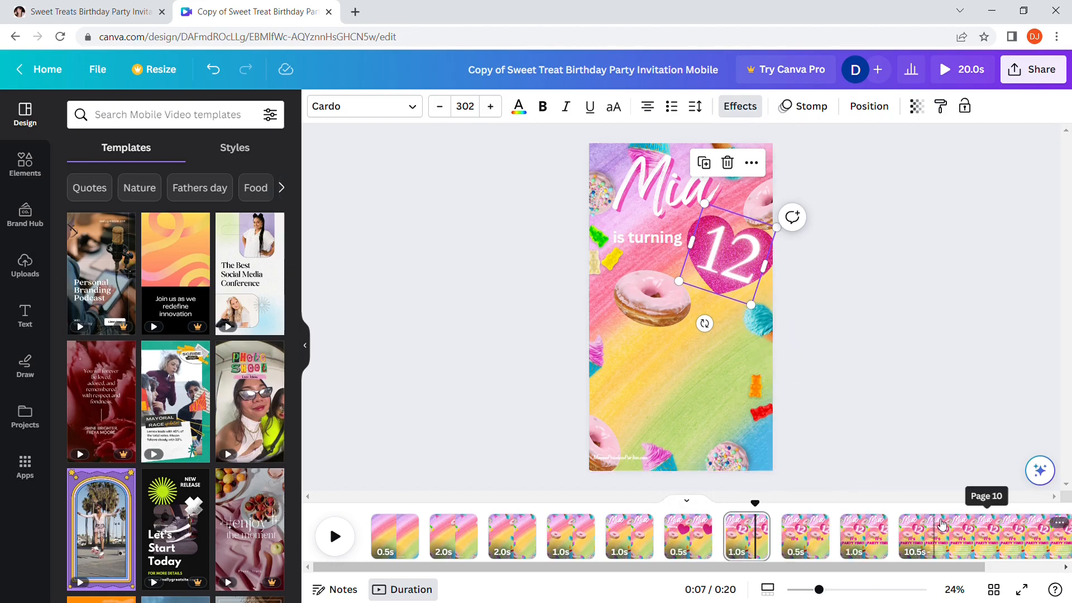
- Review pages 9 and 10, and play the whole invitation from the start to check the animations
click(980, 533)
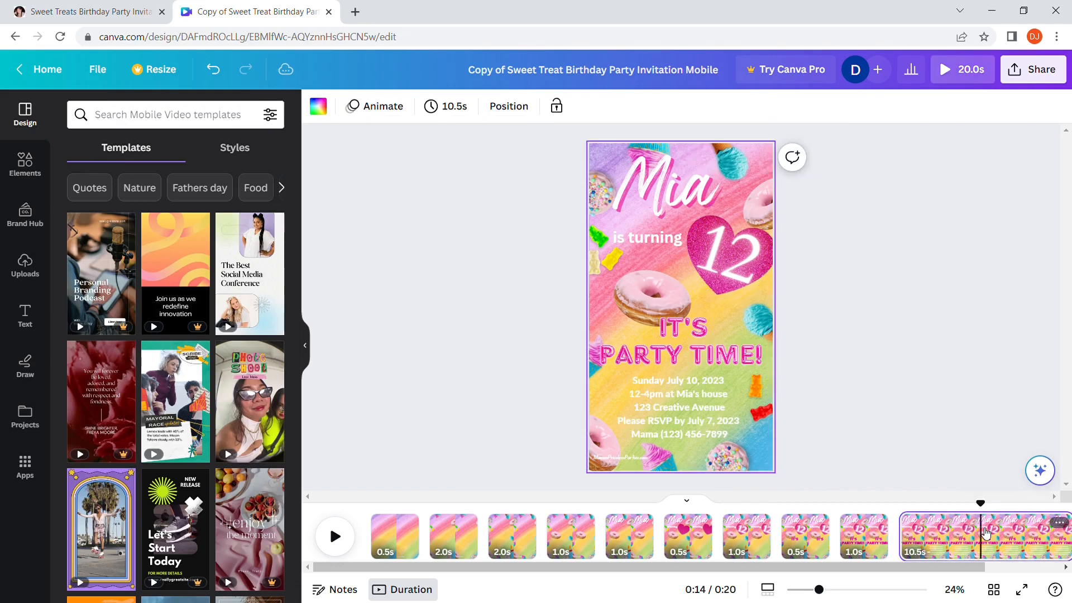
click(879, 537)
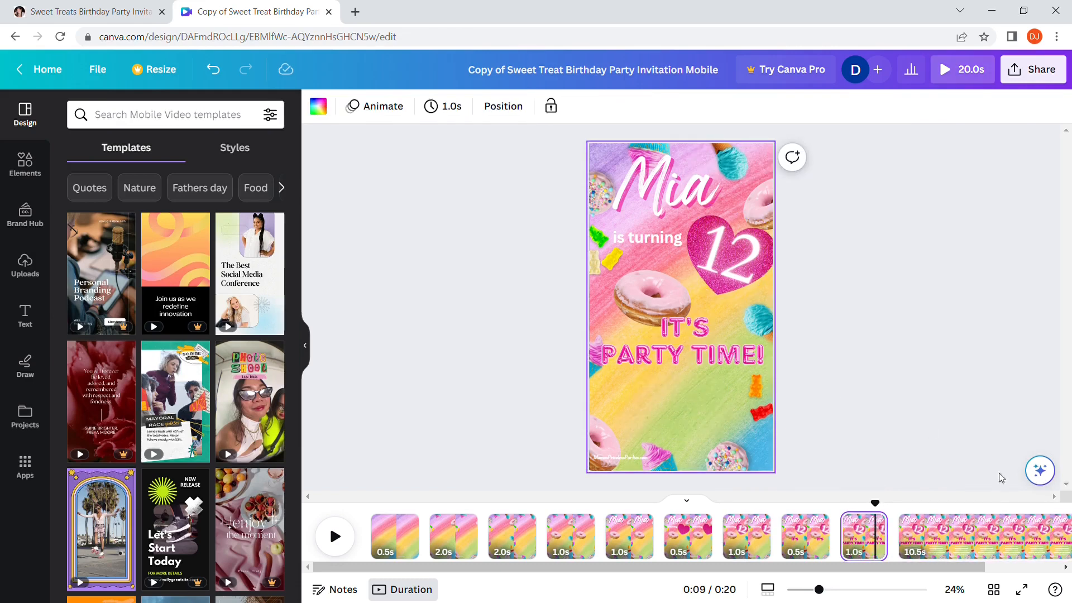
click(992, 535)
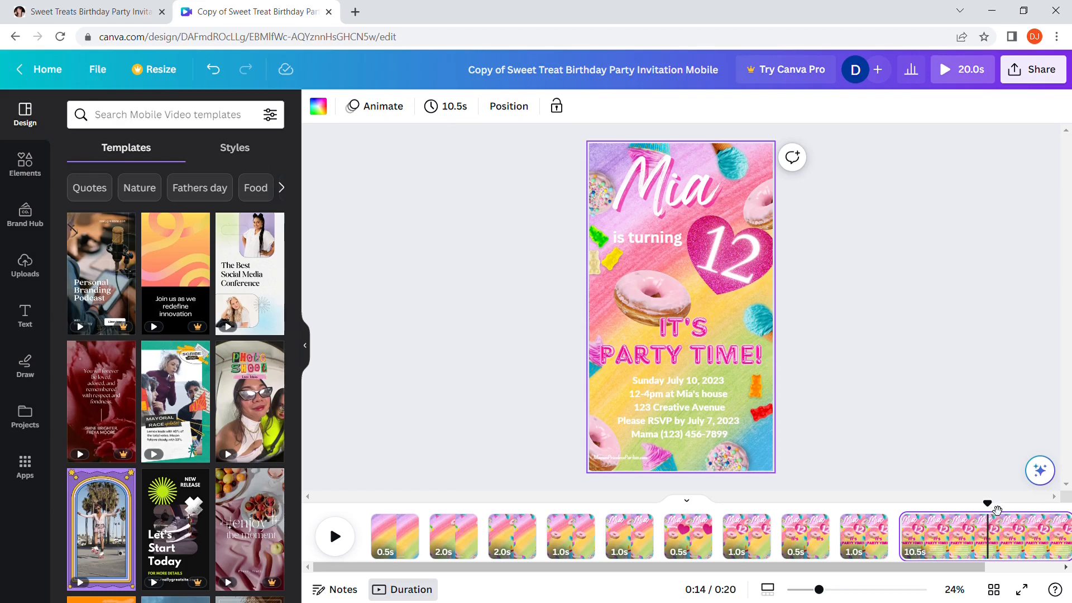
drag(996, 507, 329, 539)
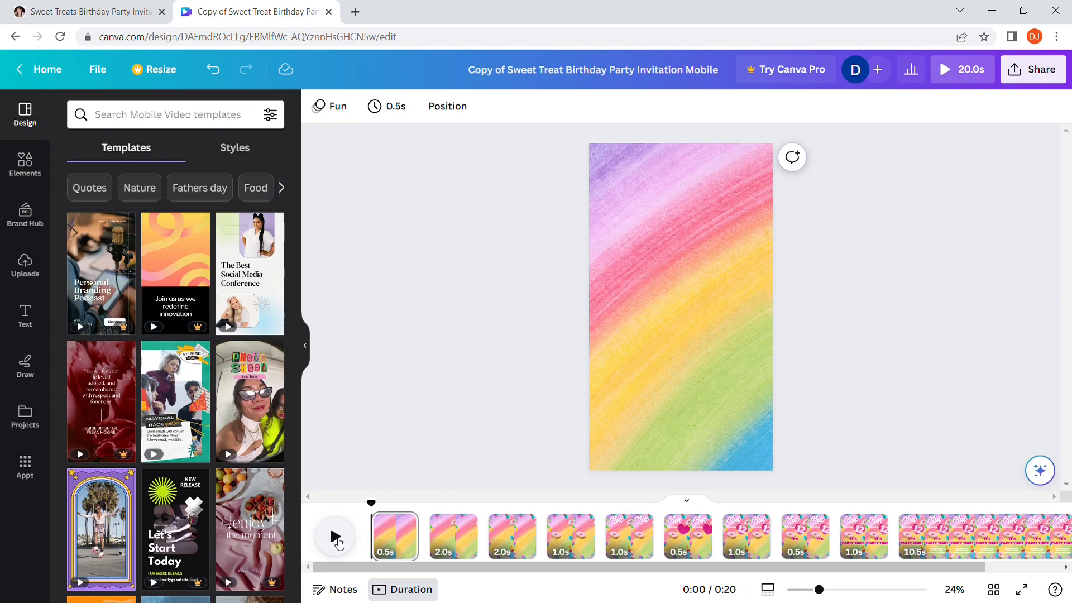
click(336, 537)
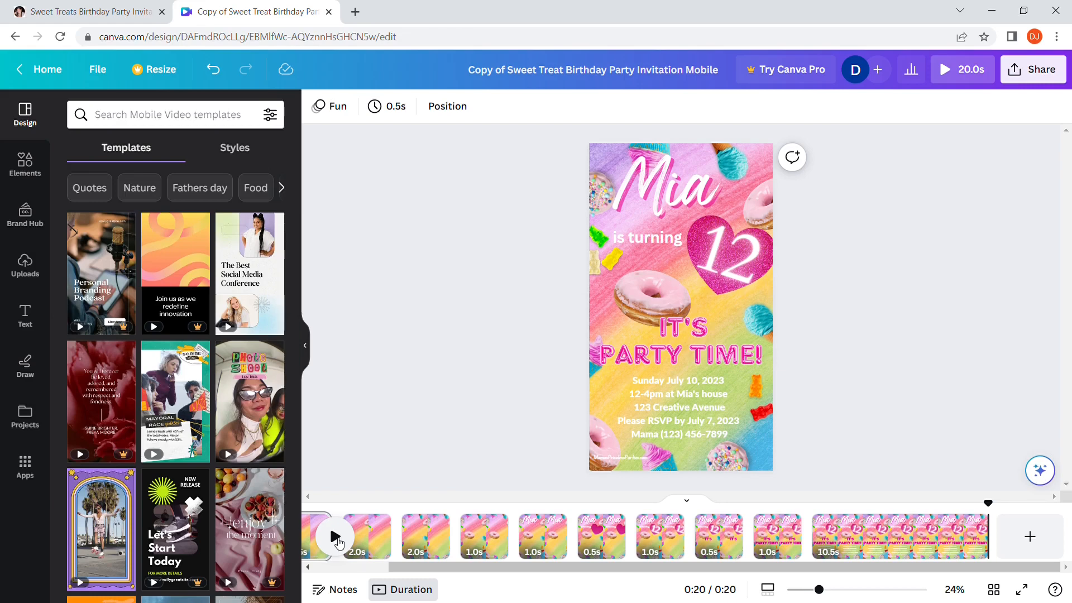
key(ctrl+z)
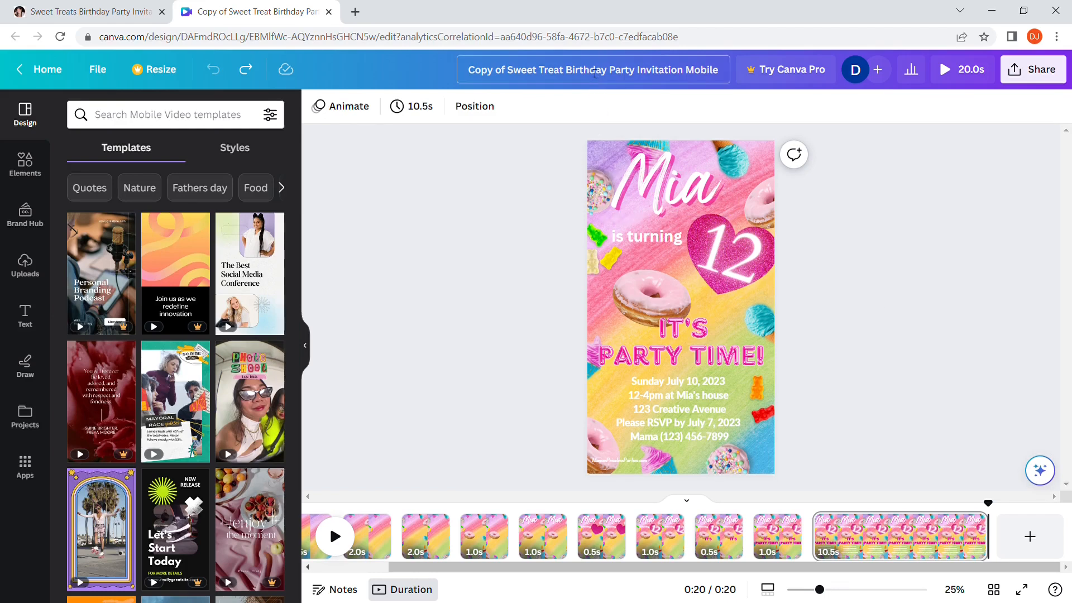
- Rename the design, replacing "Copy of Sweet Treat" with the child's name in possessive form before "Birthday Party Invitation Mobile"
click(537, 71)
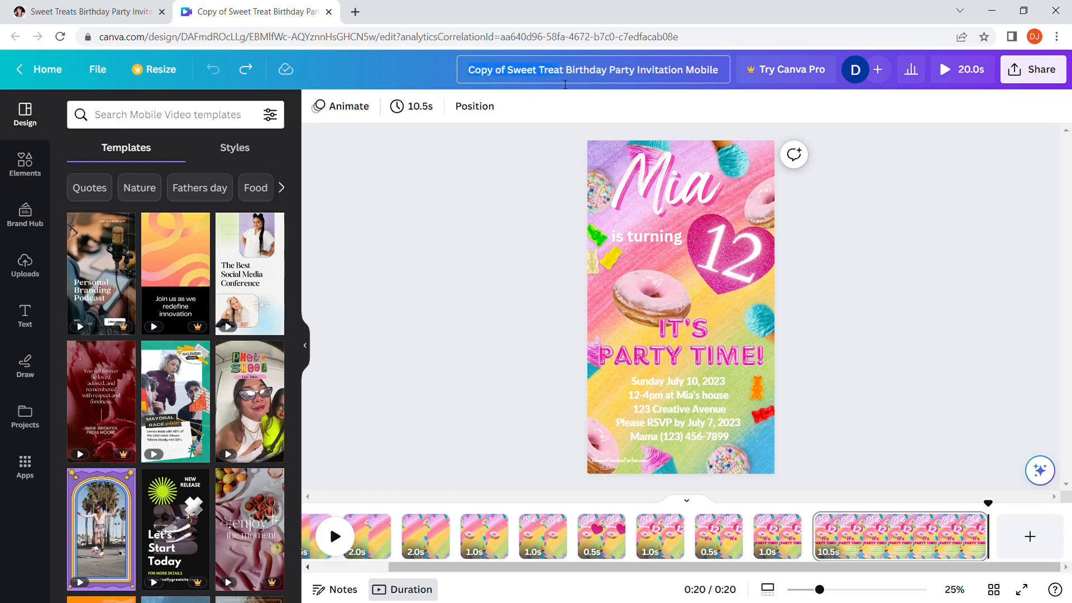
text(Mia's)
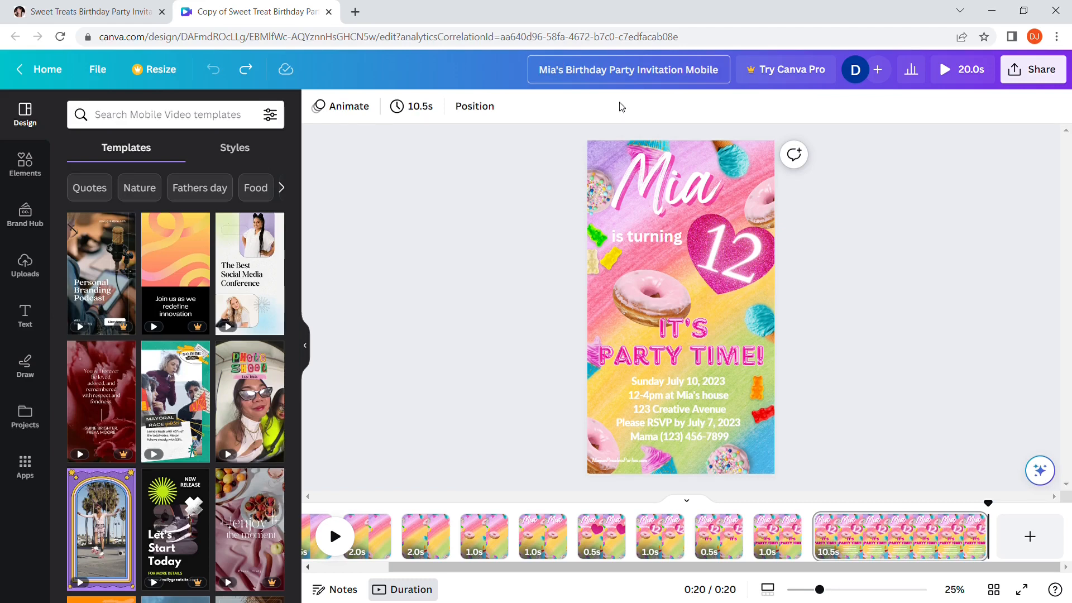
key(Return)
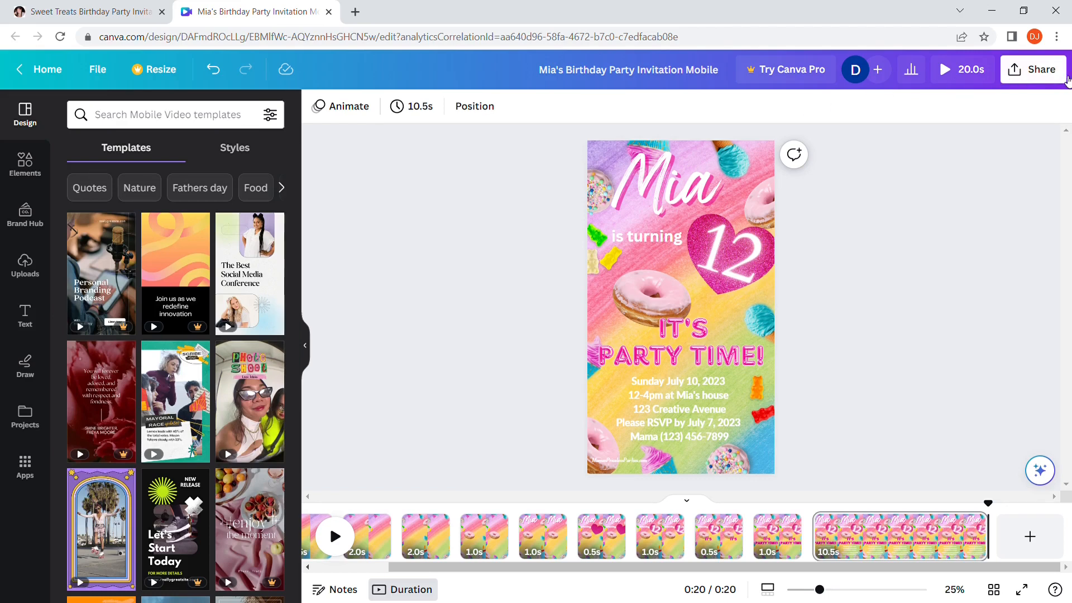
- Copy the design's share link to watch and close the sharing options
click(1062, 80)
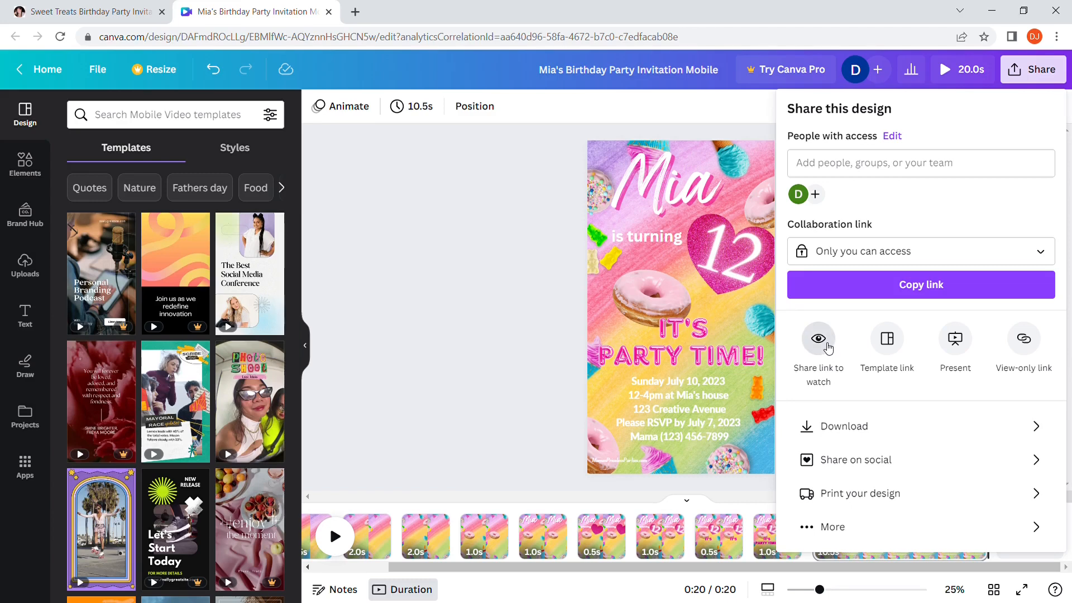
click(827, 346)
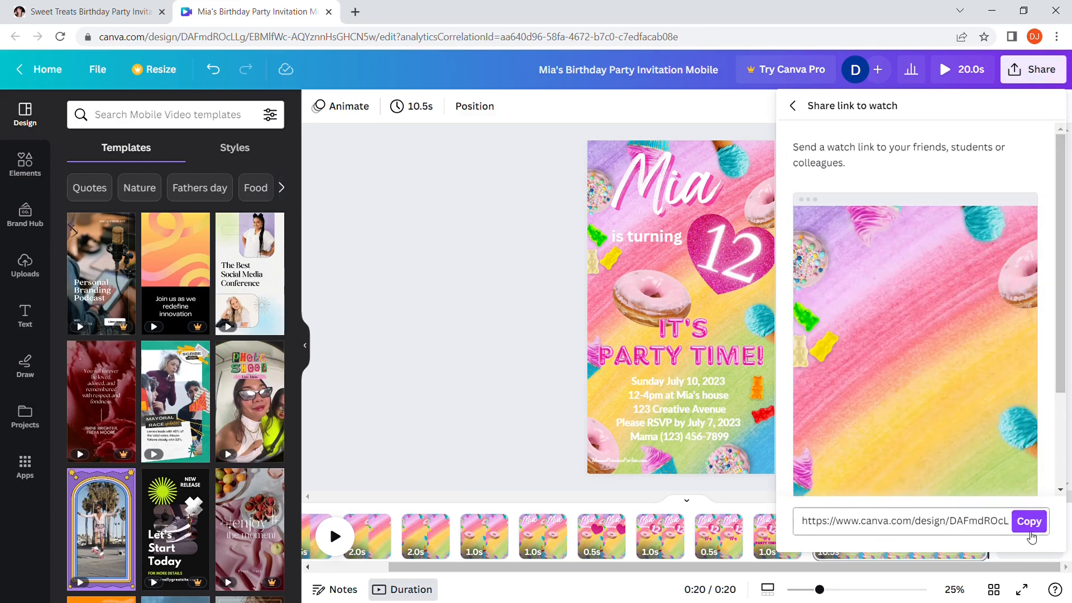
click(1028, 521)
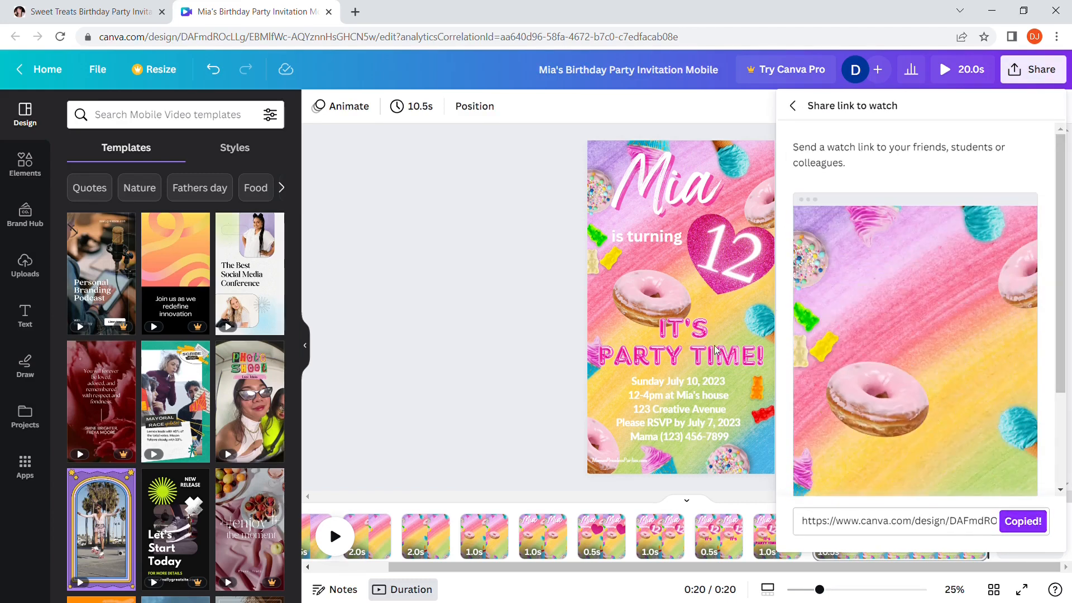
click(533, 310)
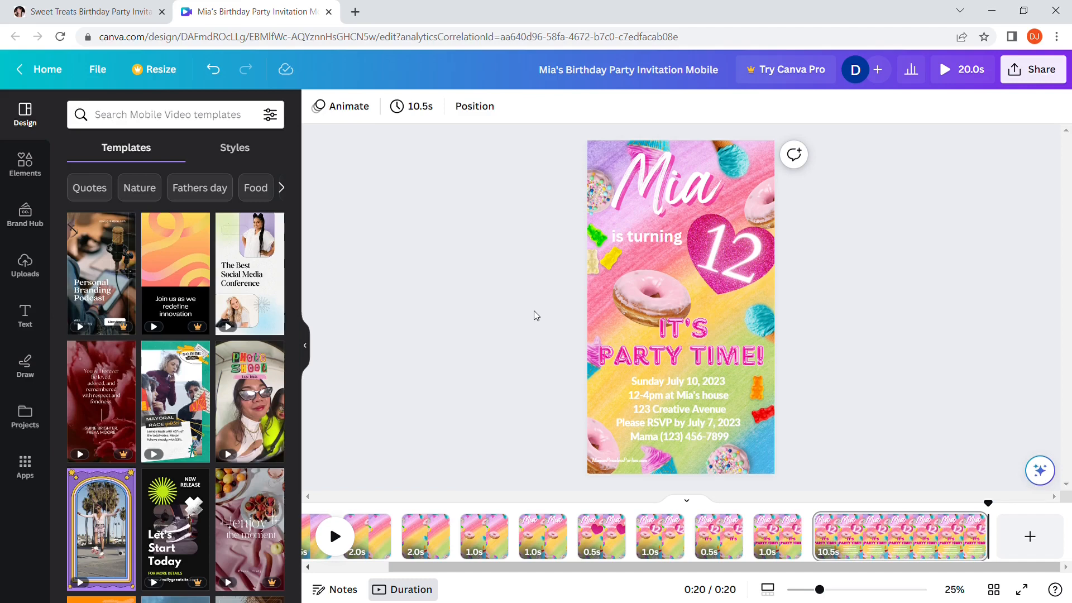